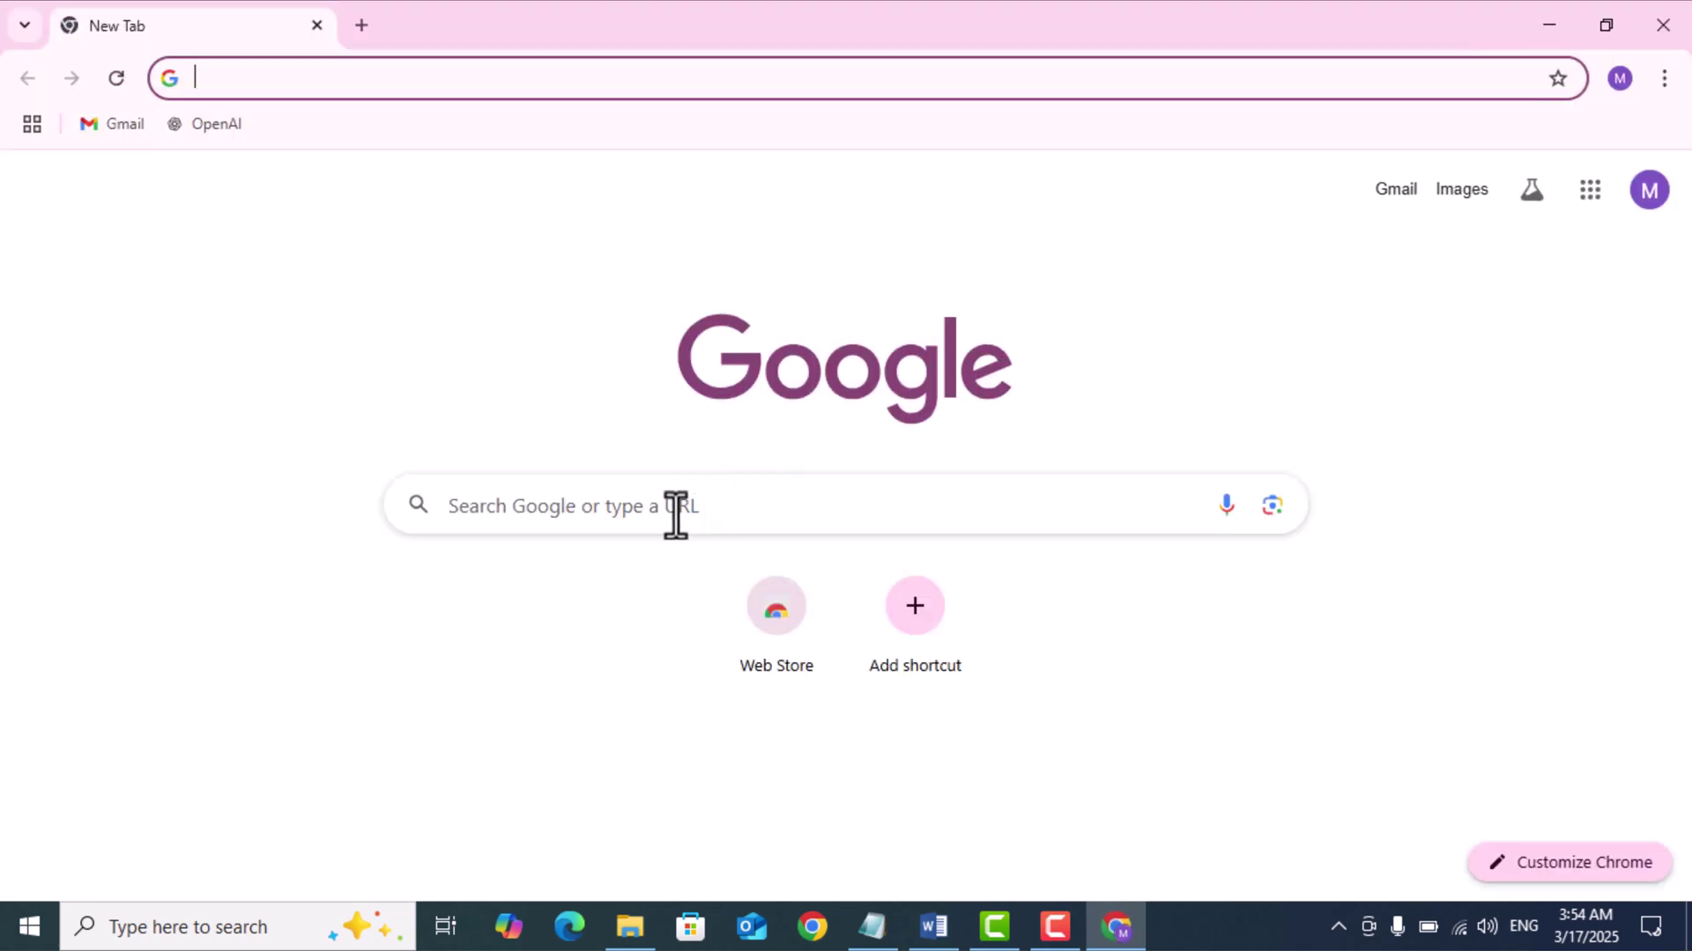
# - Search Google for "mootion" and open the Mootion website from the results
pyautogui.click(515, 507)
pyautogui.write('mootion')
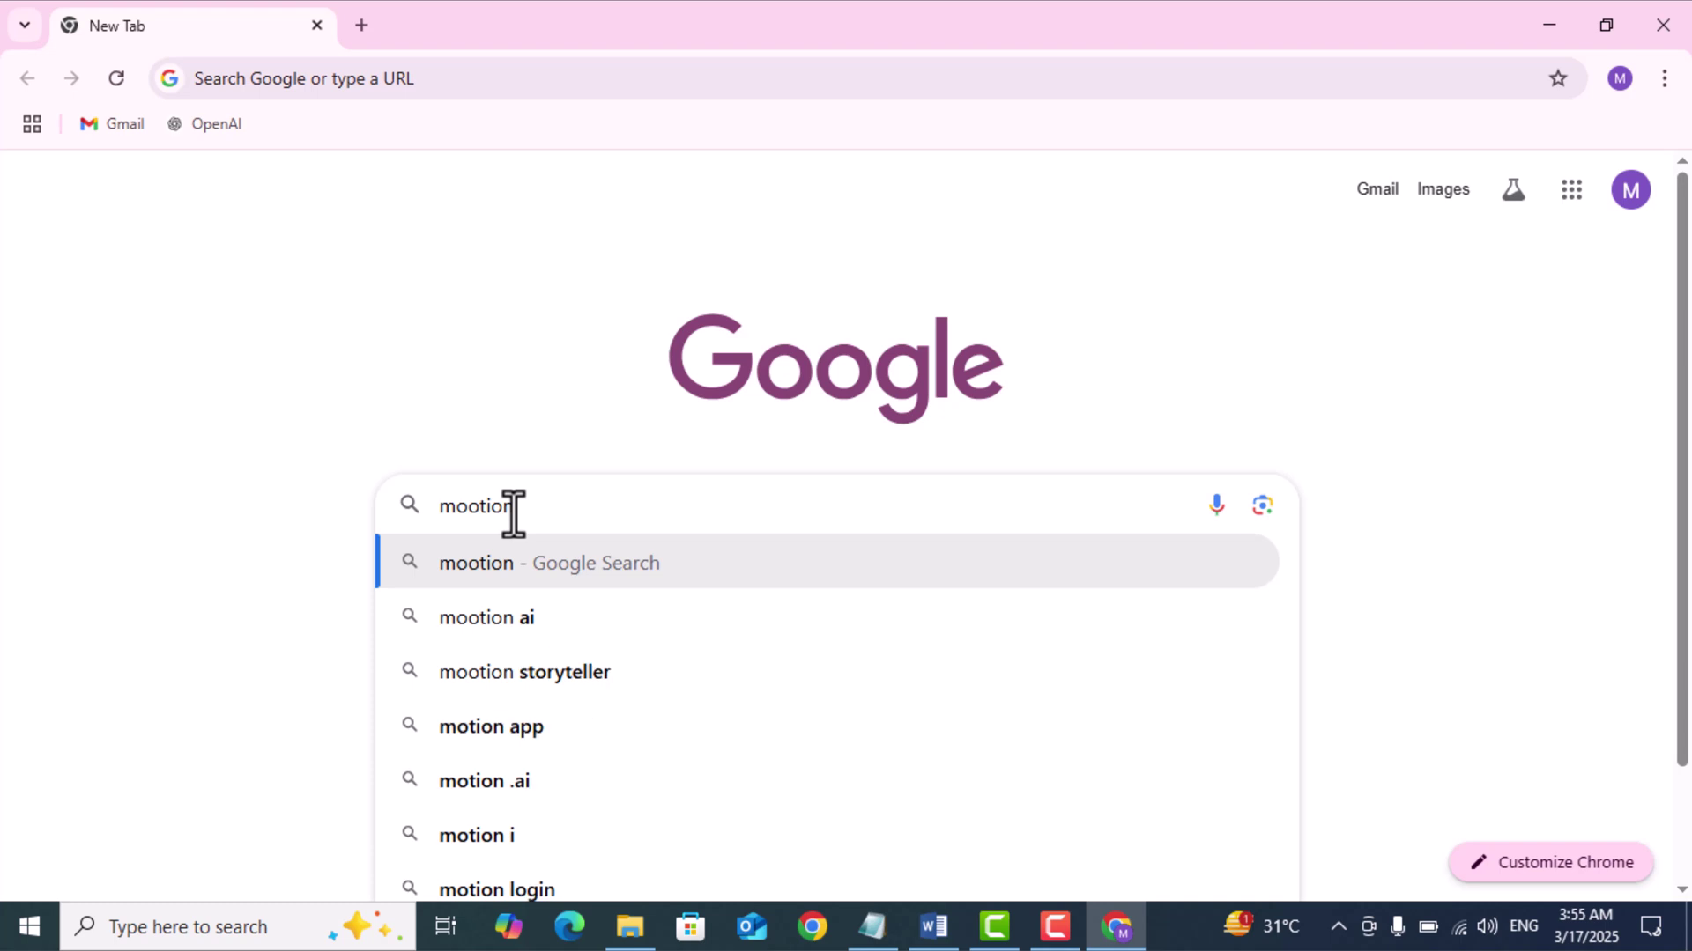
pyautogui.press('Return')
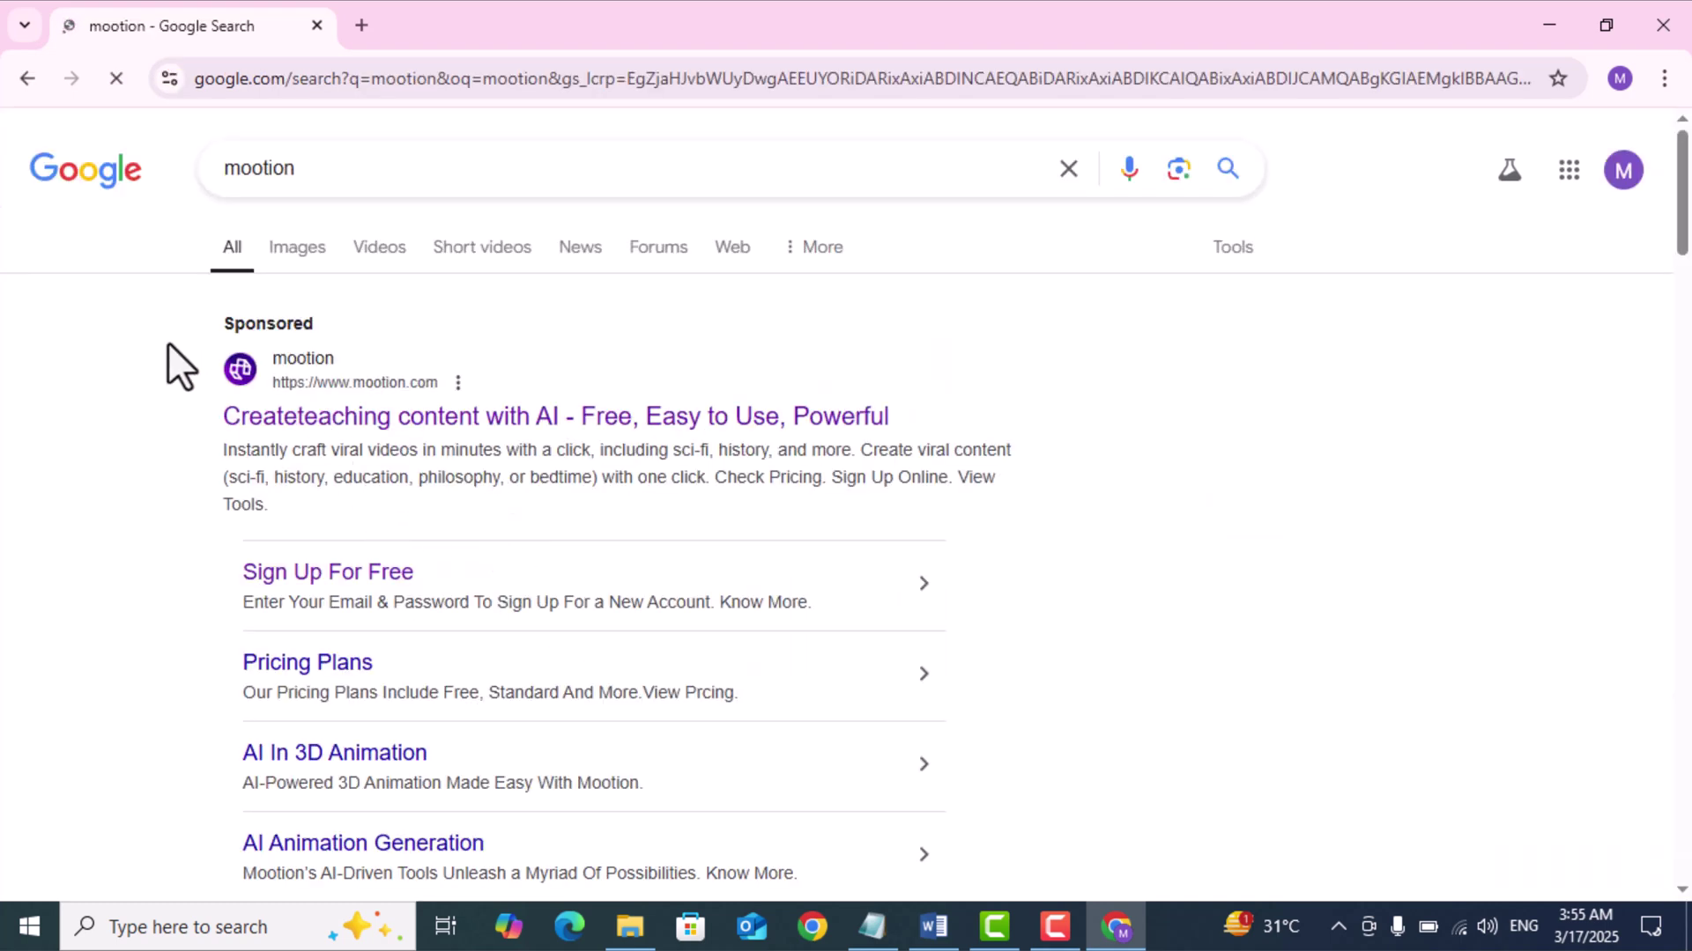
pyautogui.click(284, 421)
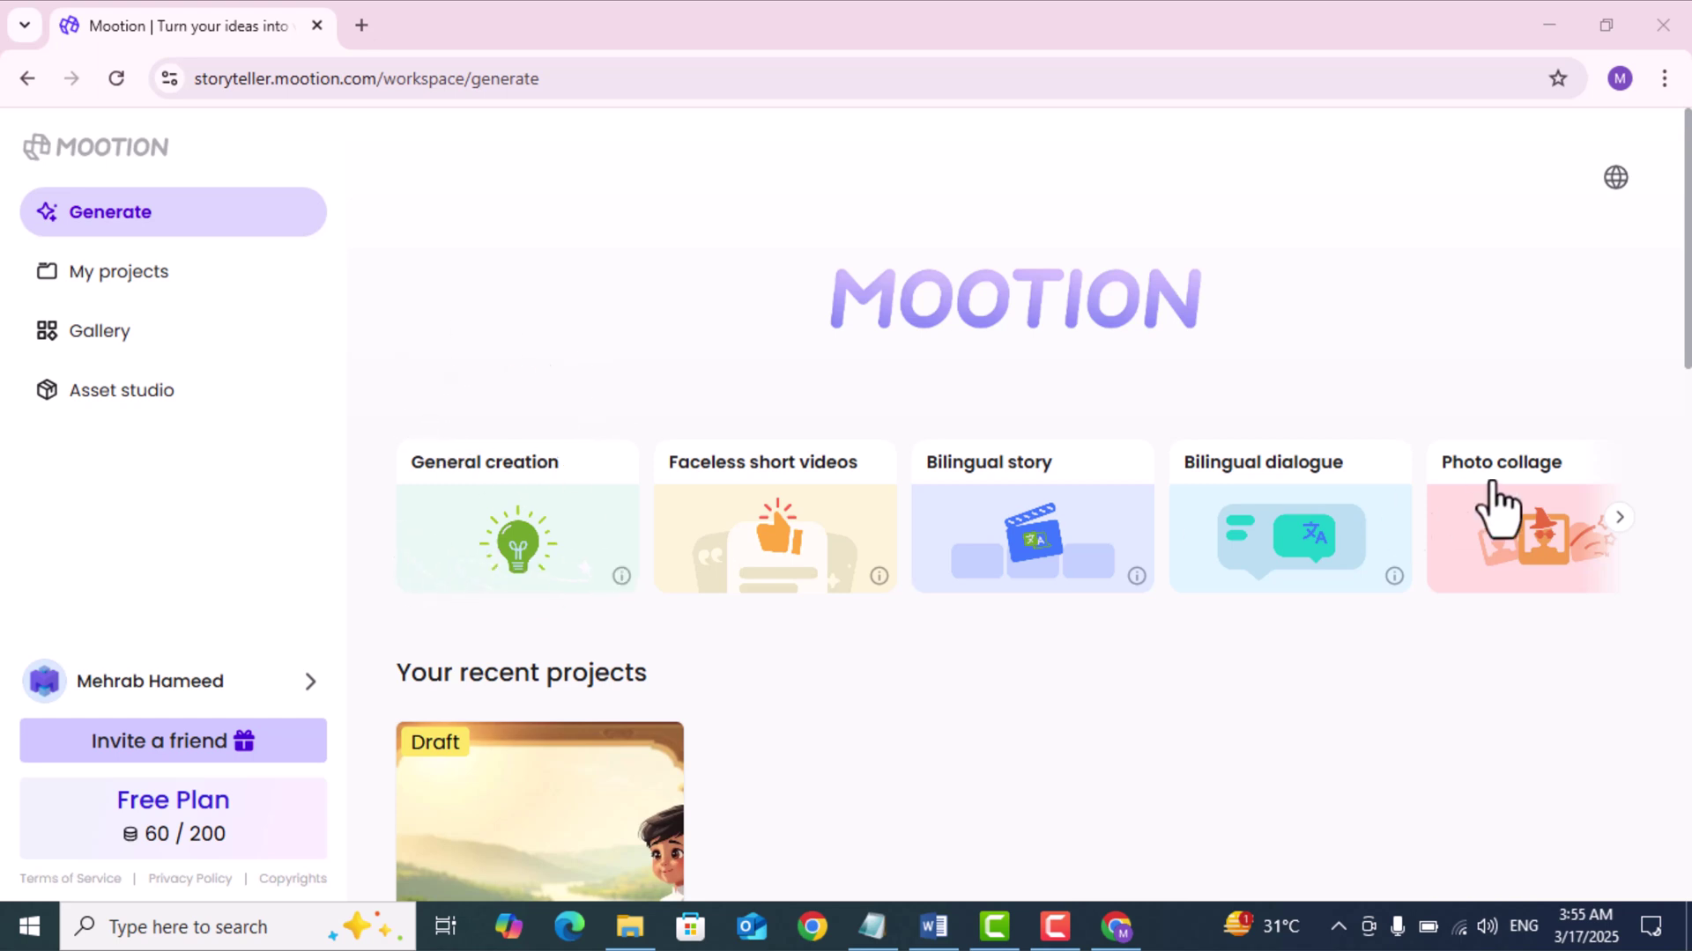
# - Start an Islamic story project and fill its prompt with the Notepad text about a young boy's first full fast
pyautogui.click(1621, 522)
pyautogui.click(1627, 548)
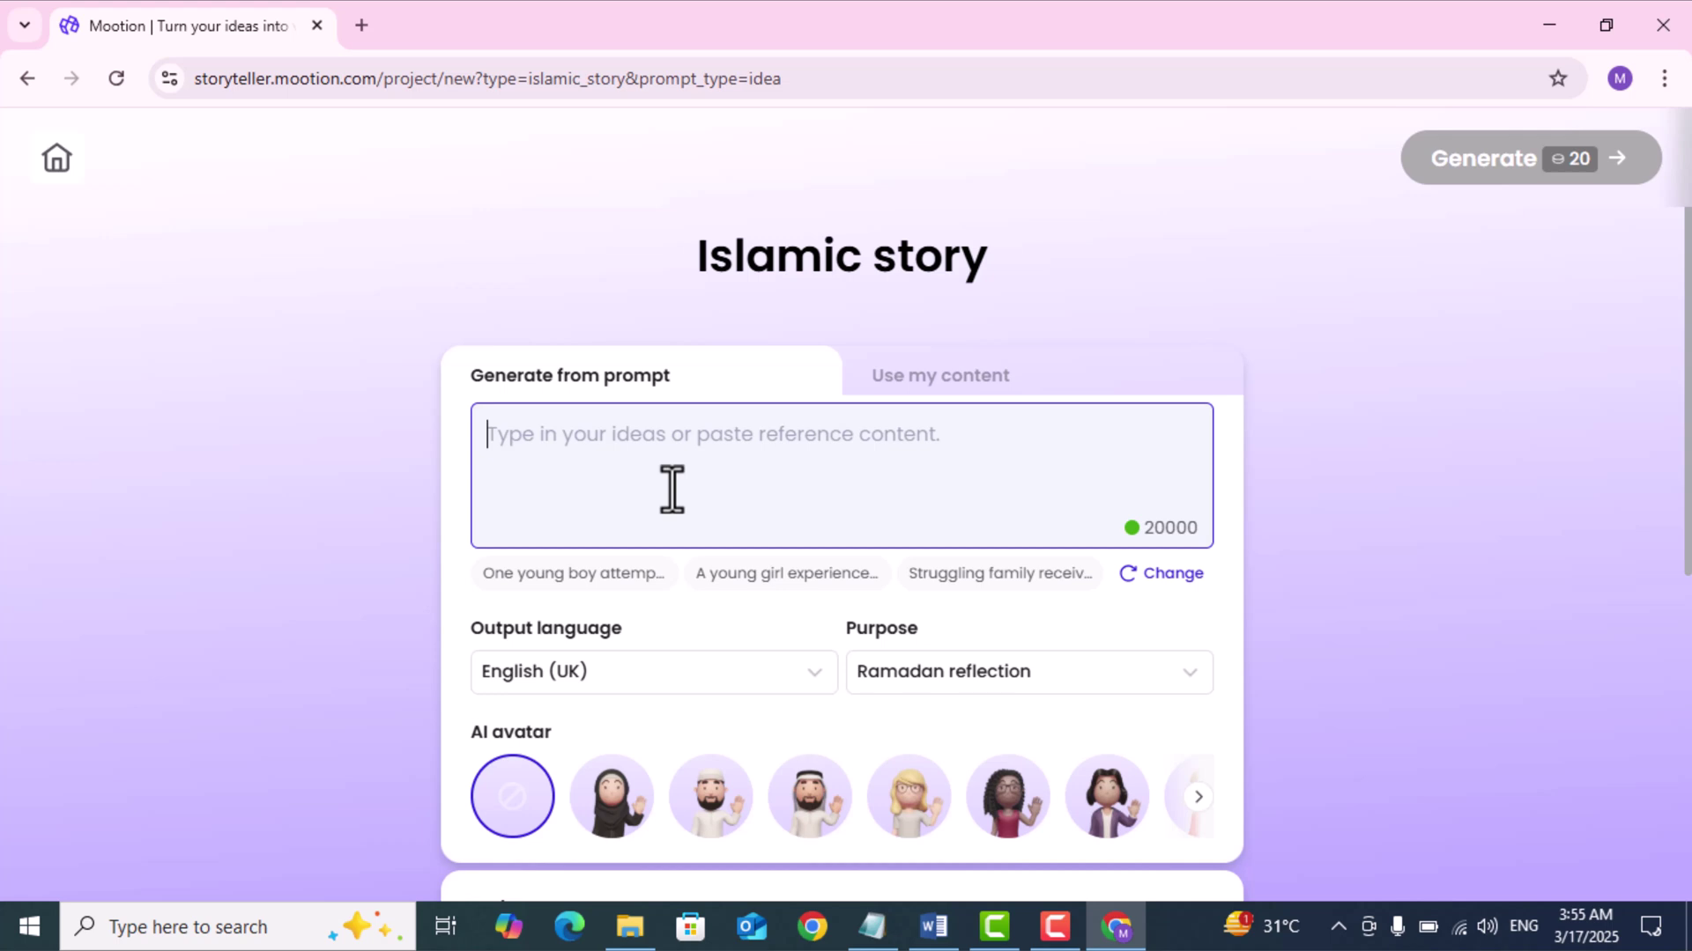
pyautogui.click(871, 925)
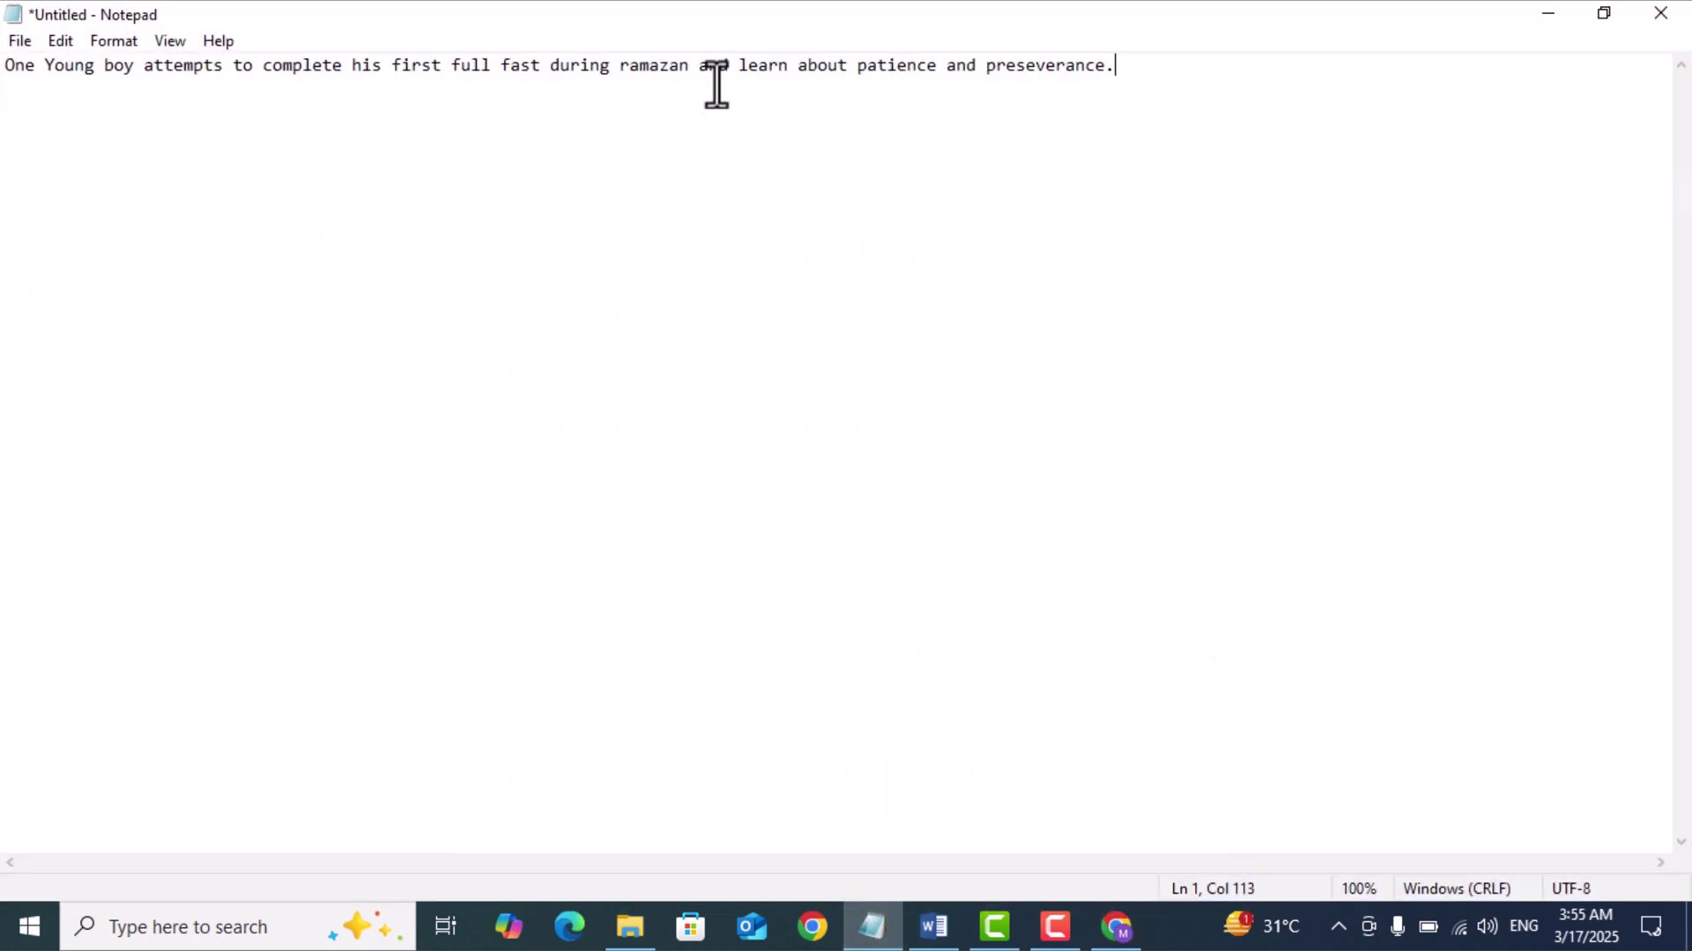
pyautogui.click(748, 82)
pyautogui.hotkey('ctrl', 'a')
pyautogui.hotkey('ctrl', 'c')
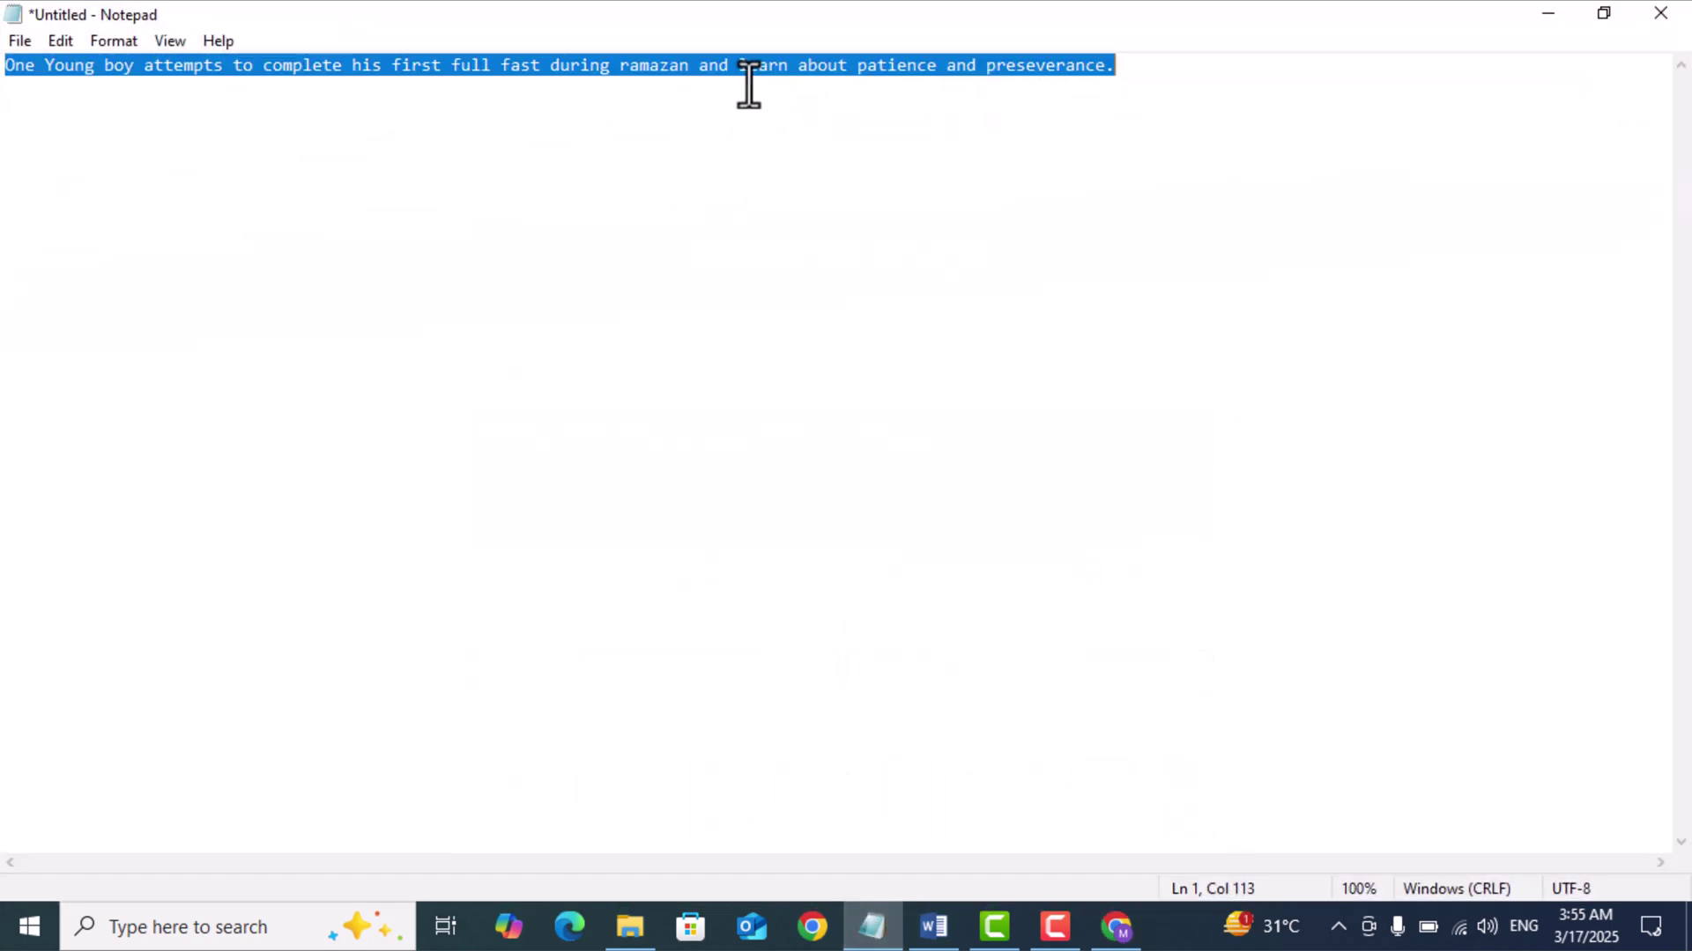
pyautogui.click(1558, 11)
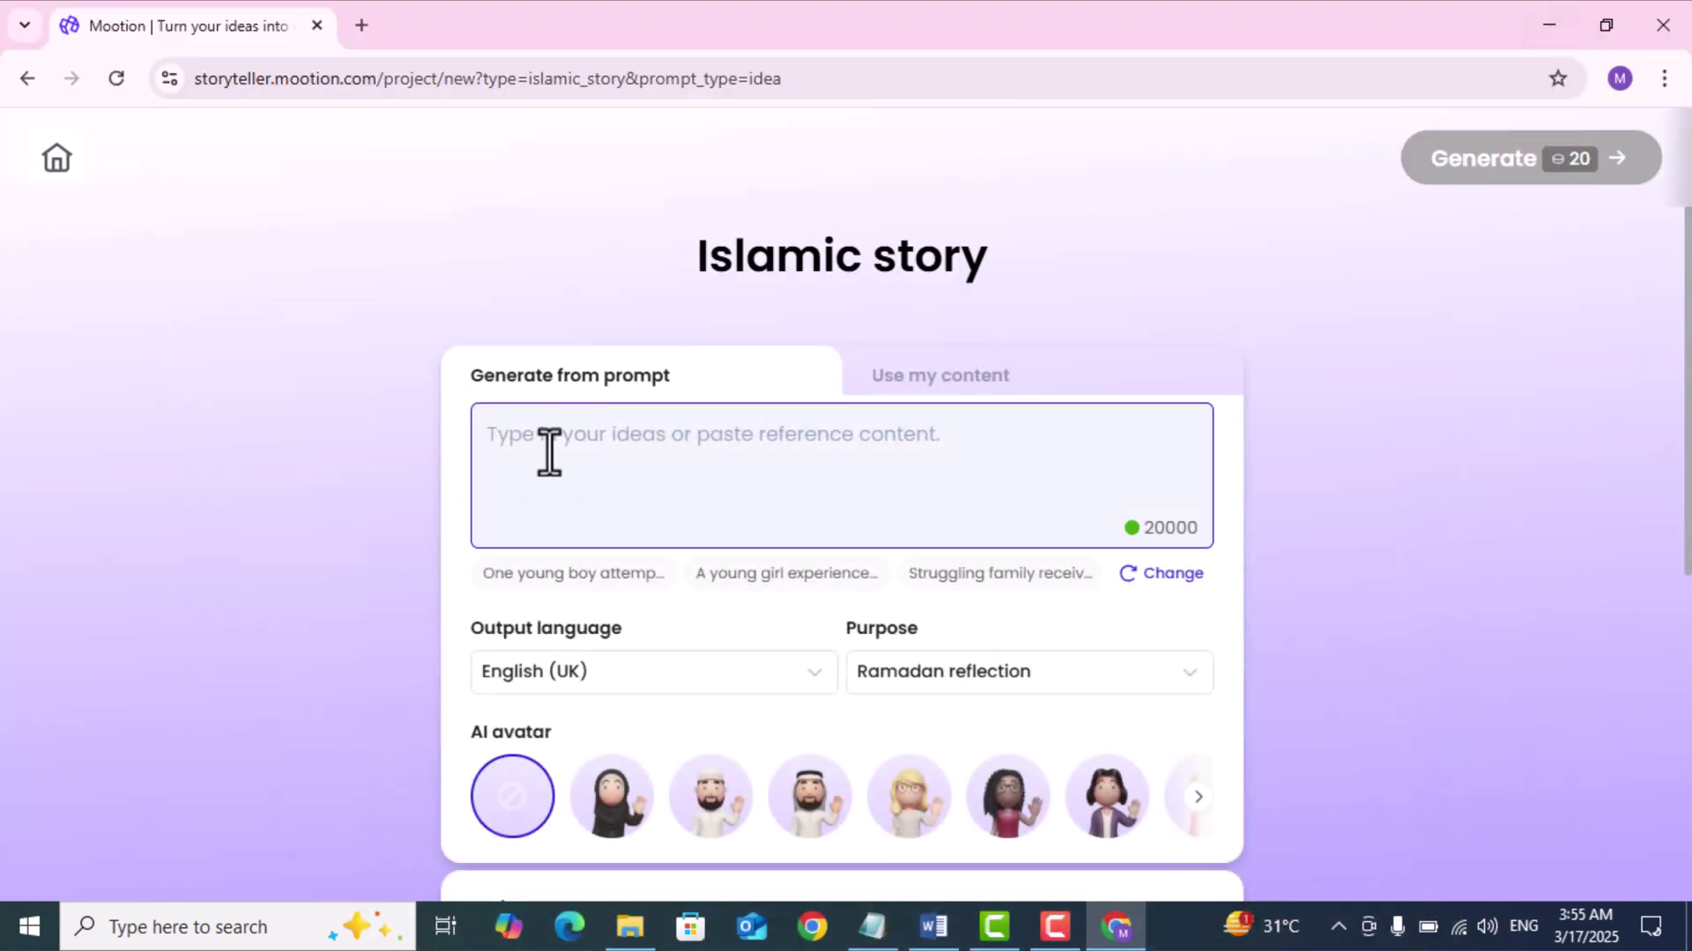
pyautogui.hotkey('ctrl', 'v')
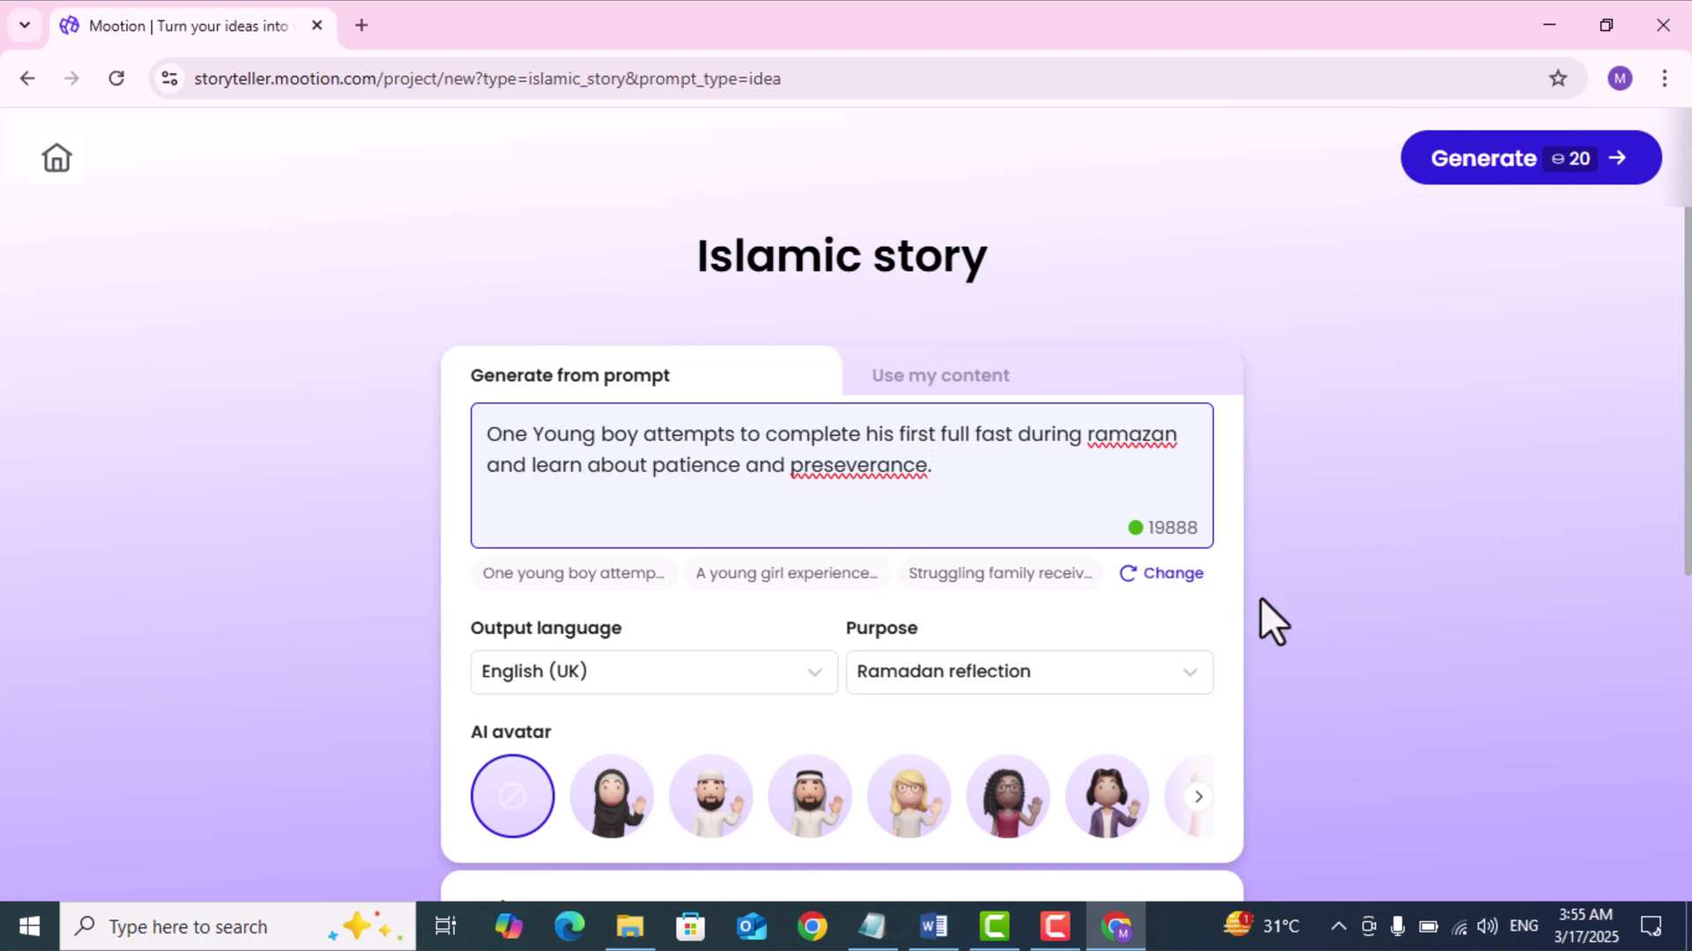
# - Generate the Islamic story's storyboard from the prompt and look through its scenes
pyautogui.scroll(-5, 1260, 599)
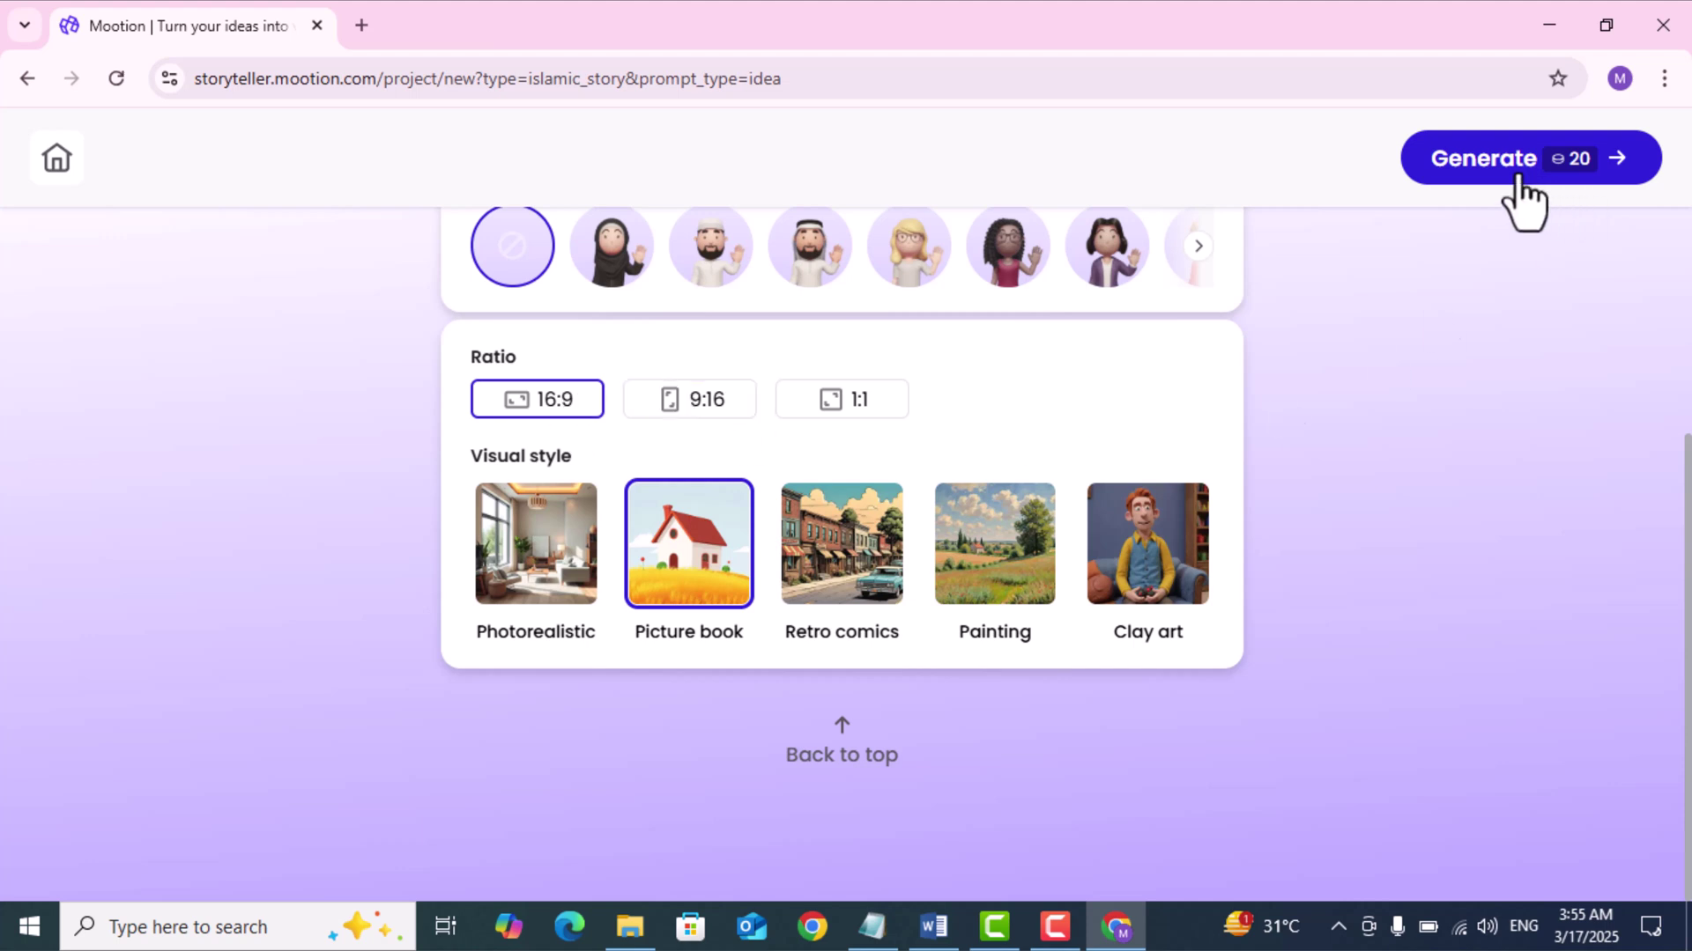
pyautogui.click(1467, 168)
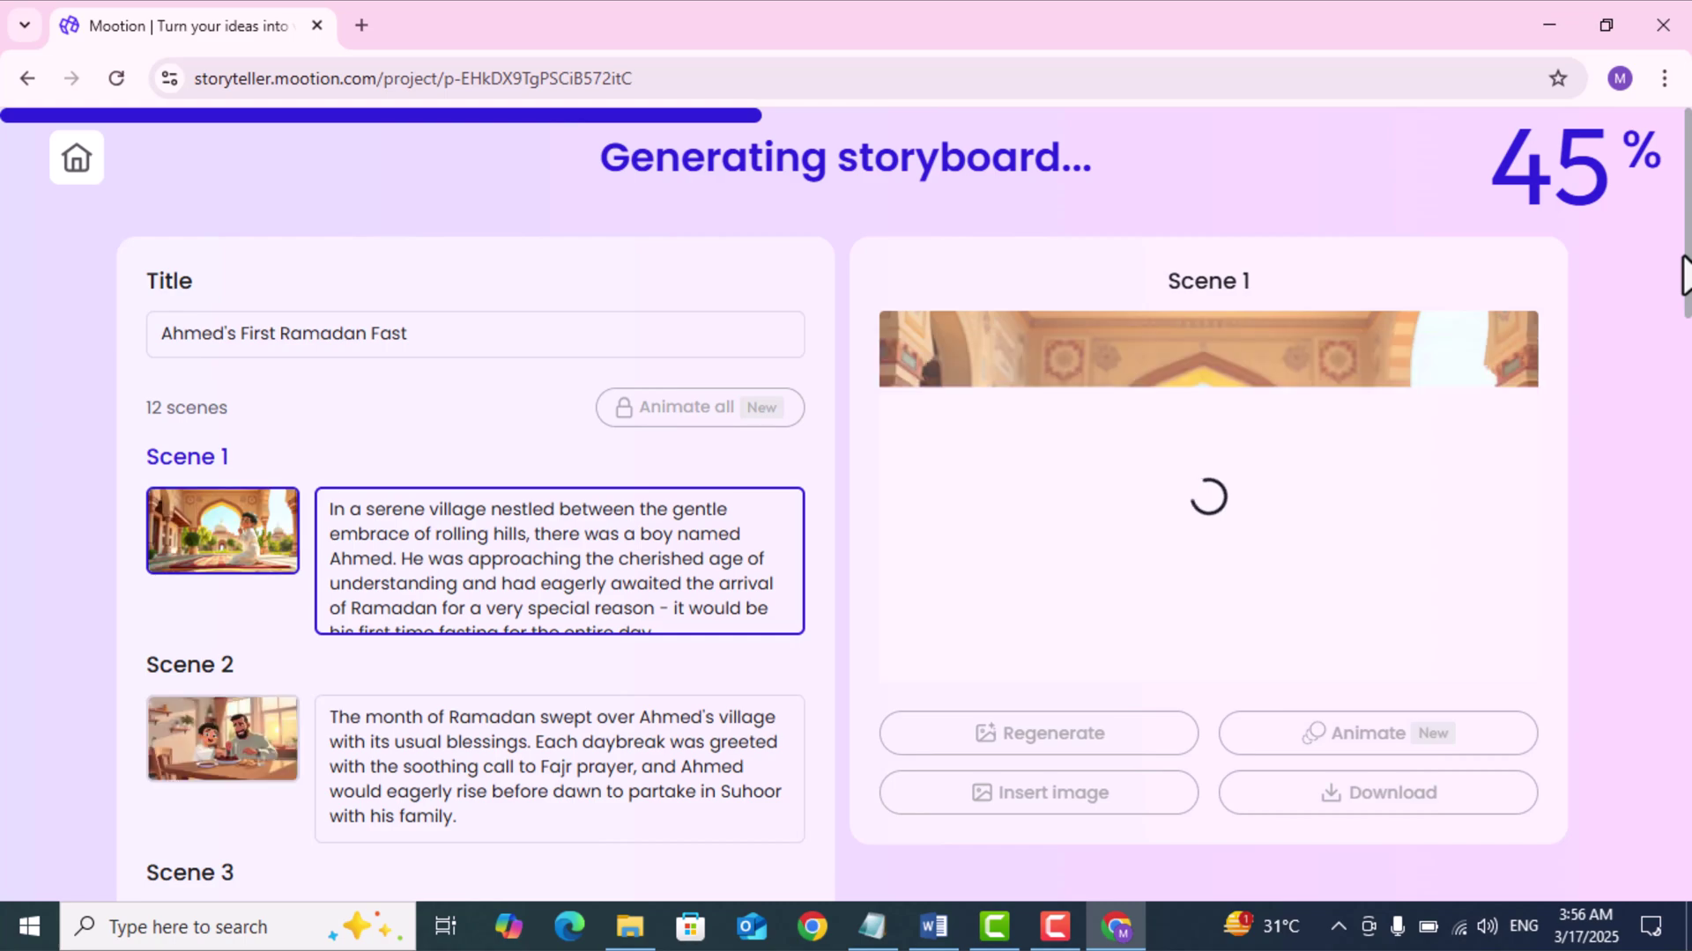
pyautogui.moveTo(1685, 304); pyautogui.dragTo(1688, 890)
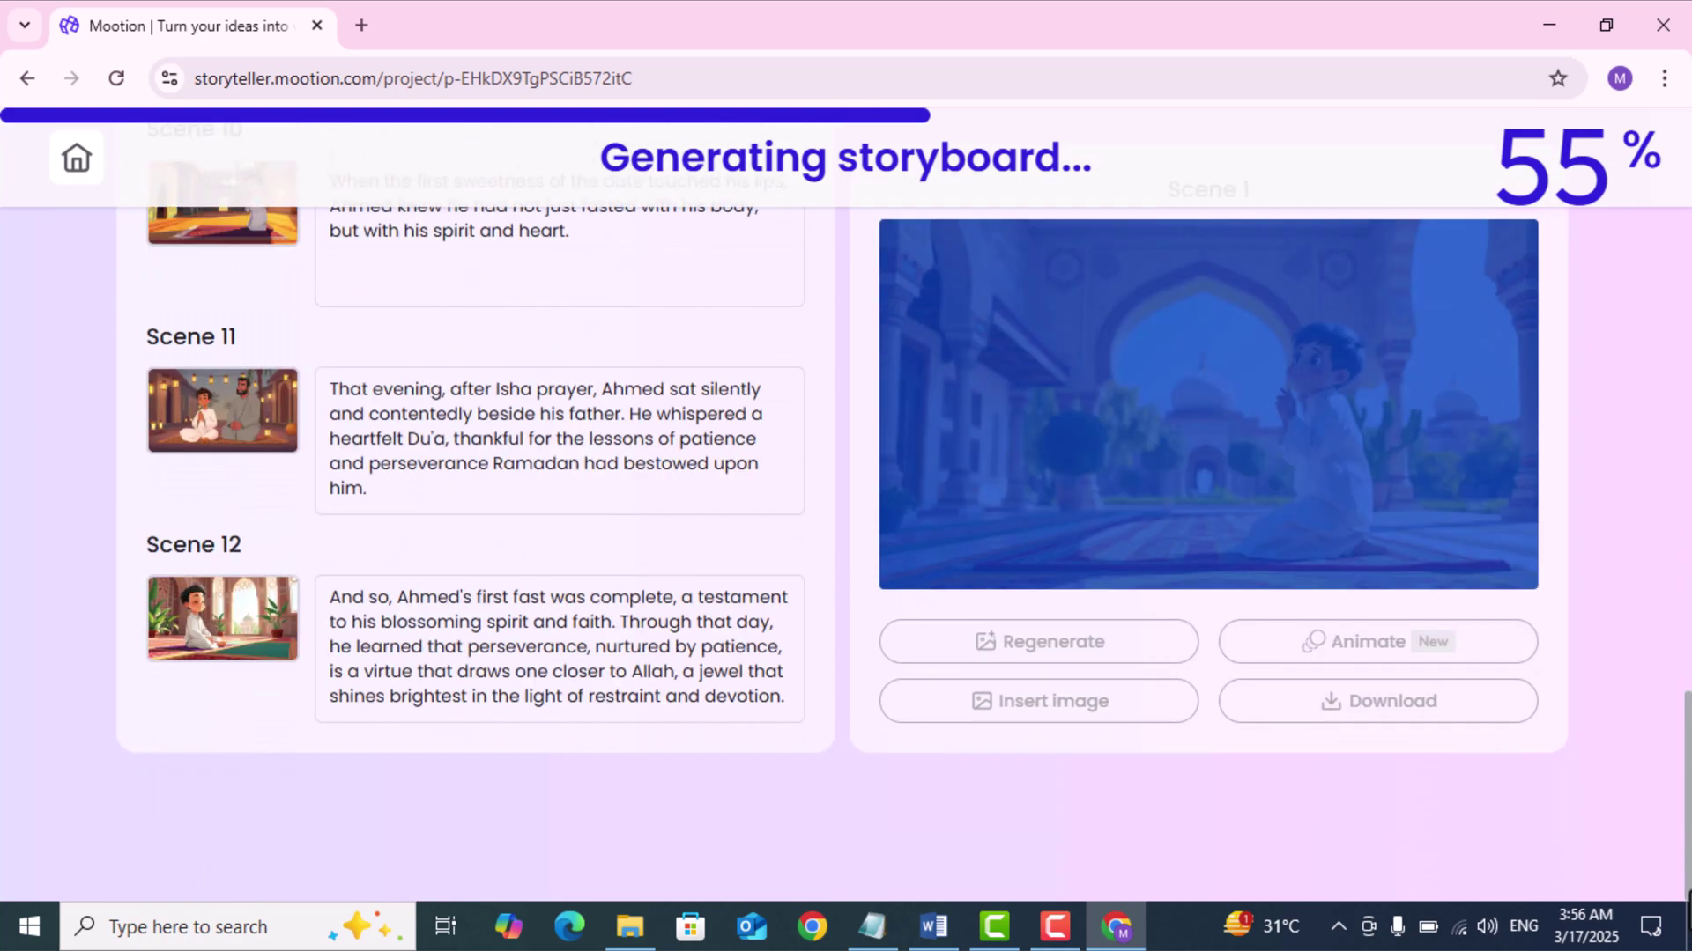
pyautogui.moveTo(1688, 890); pyautogui.dragTo(1686, 368)
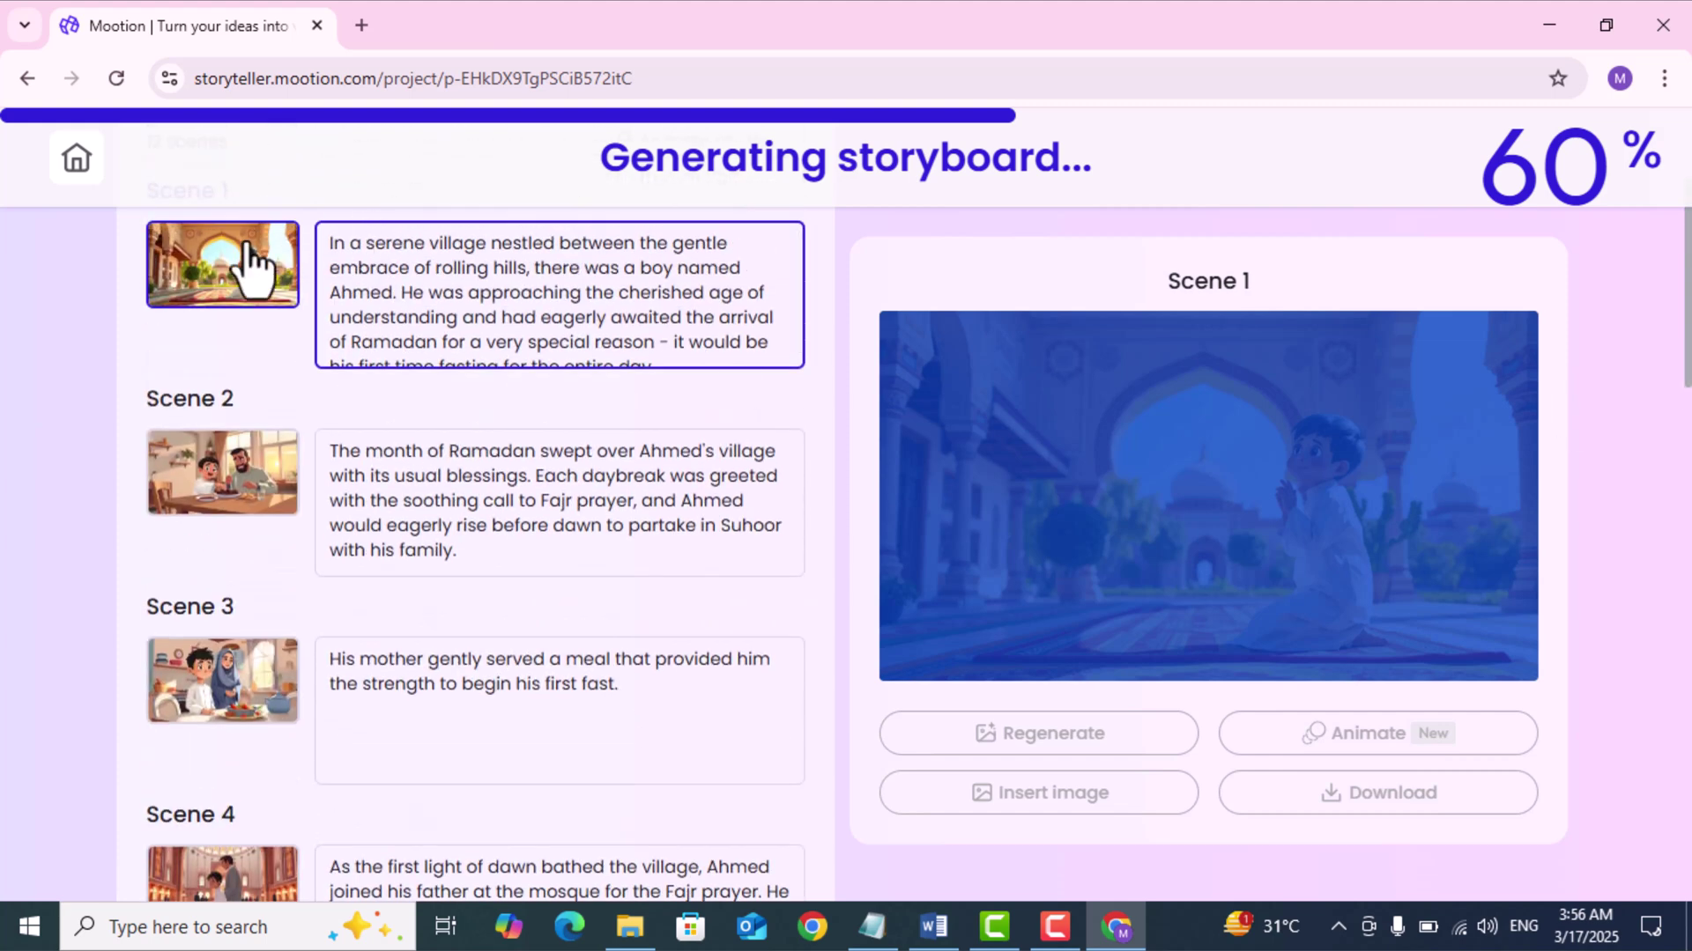
# - Try to animate the Scene 1 image with the Base option
pyautogui.click(240, 282)
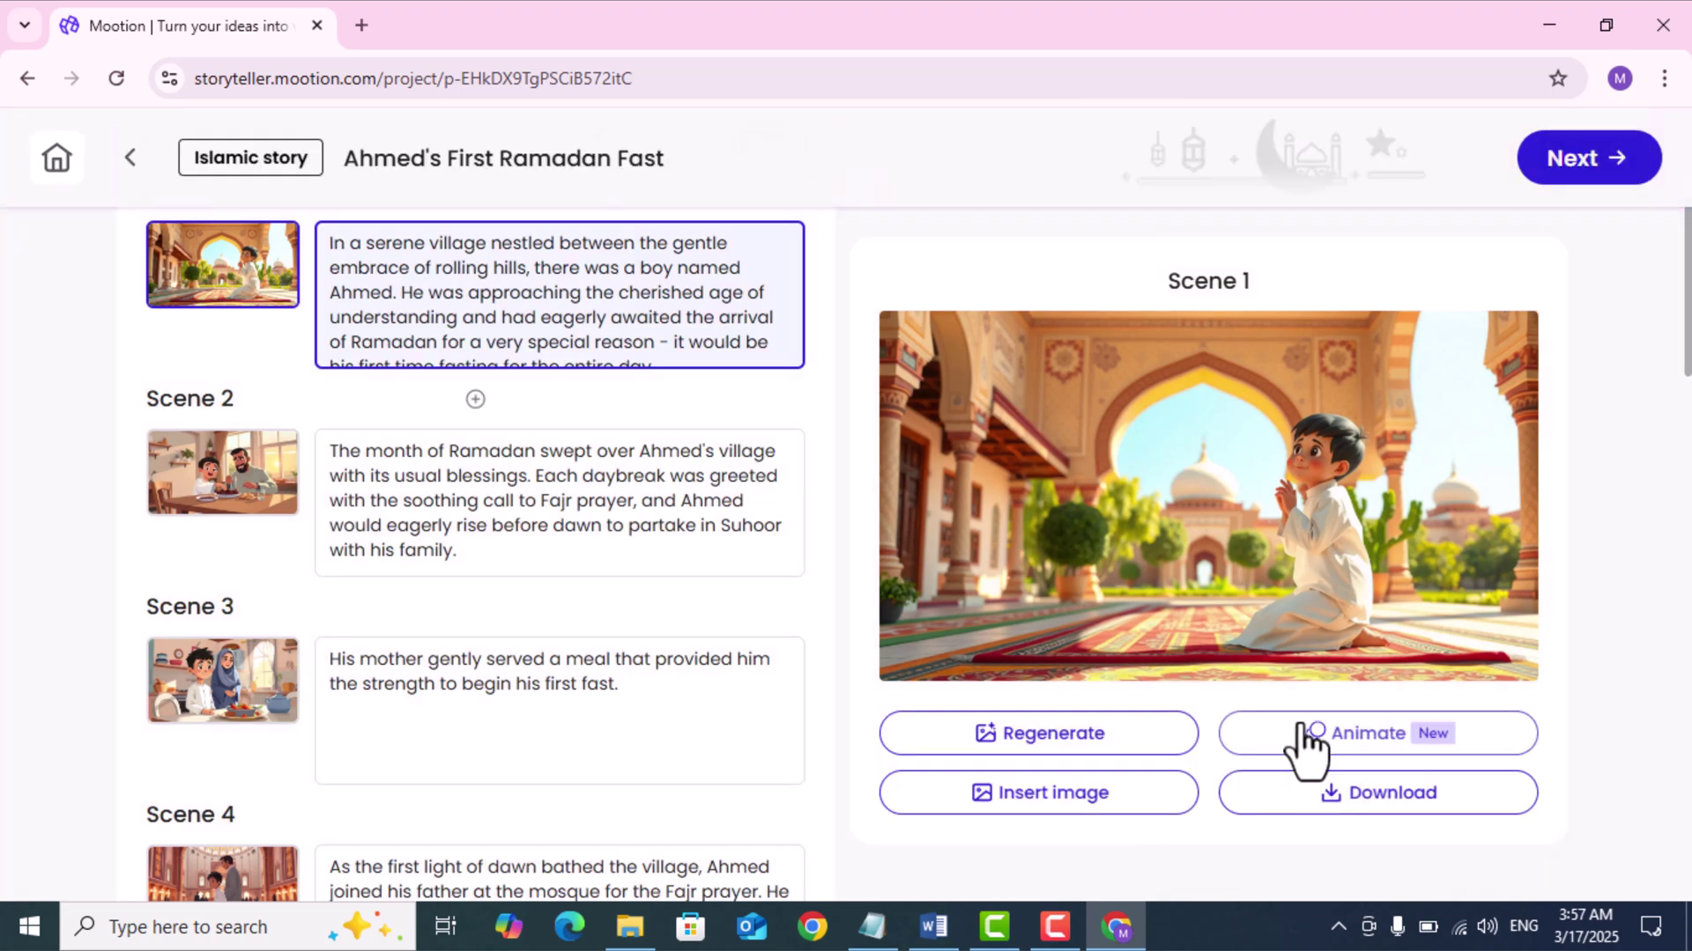
pyautogui.click(1303, 740)
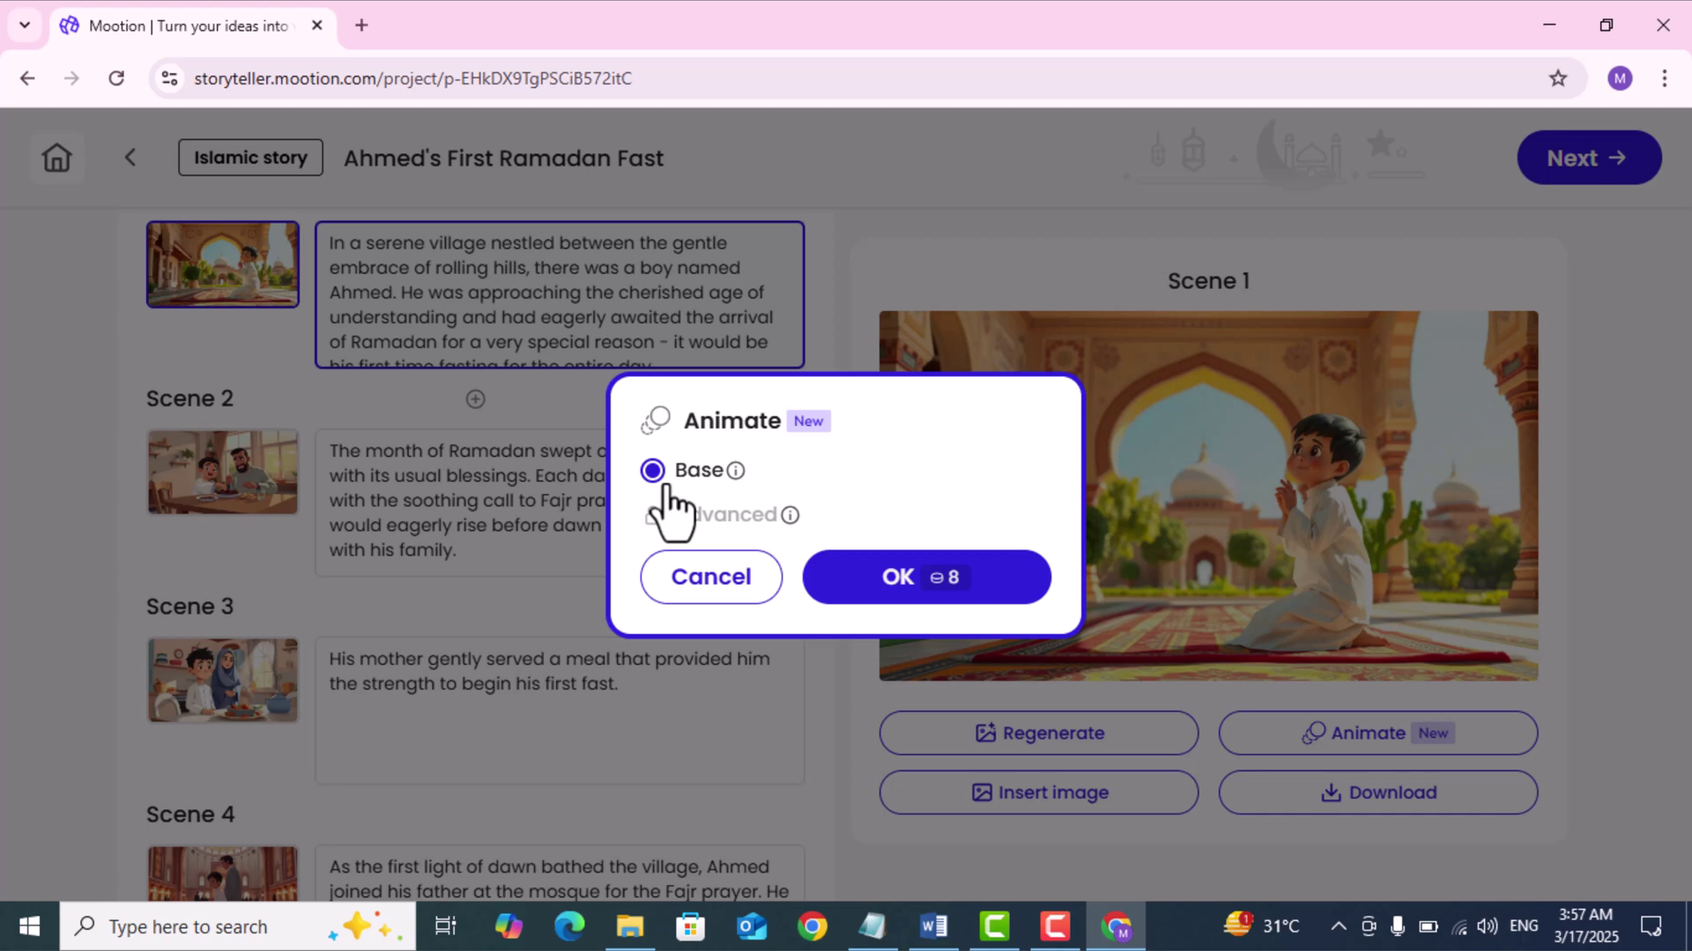
pyautogui.click(876, 608)
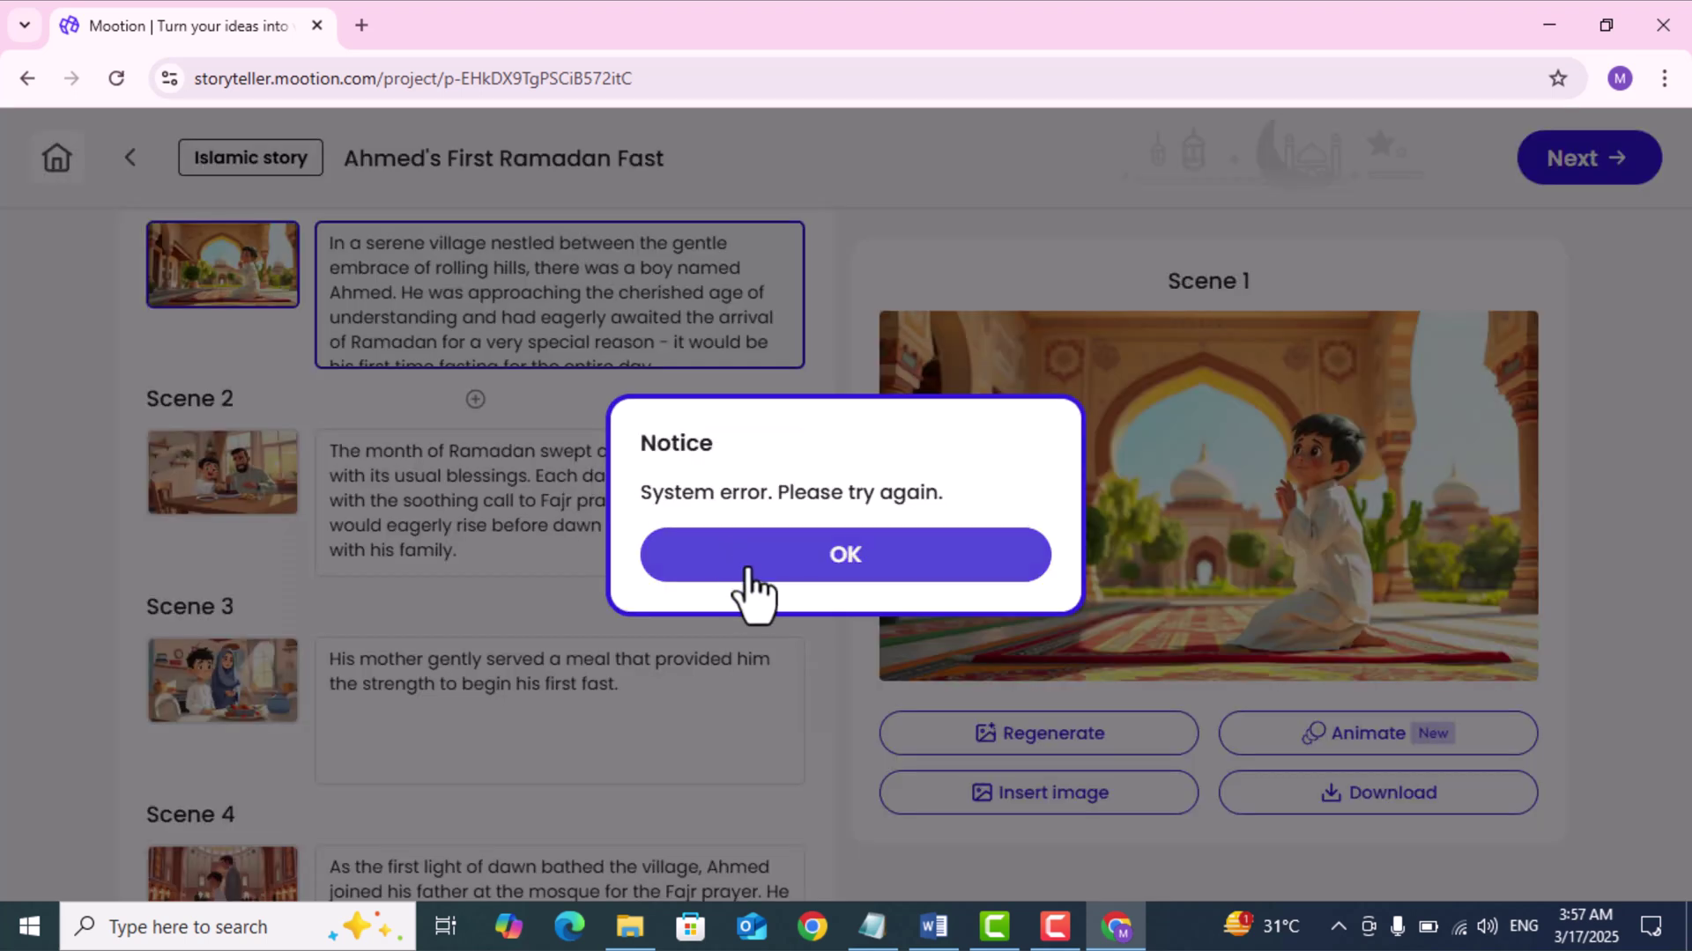
pyautogui.click(758, 555)
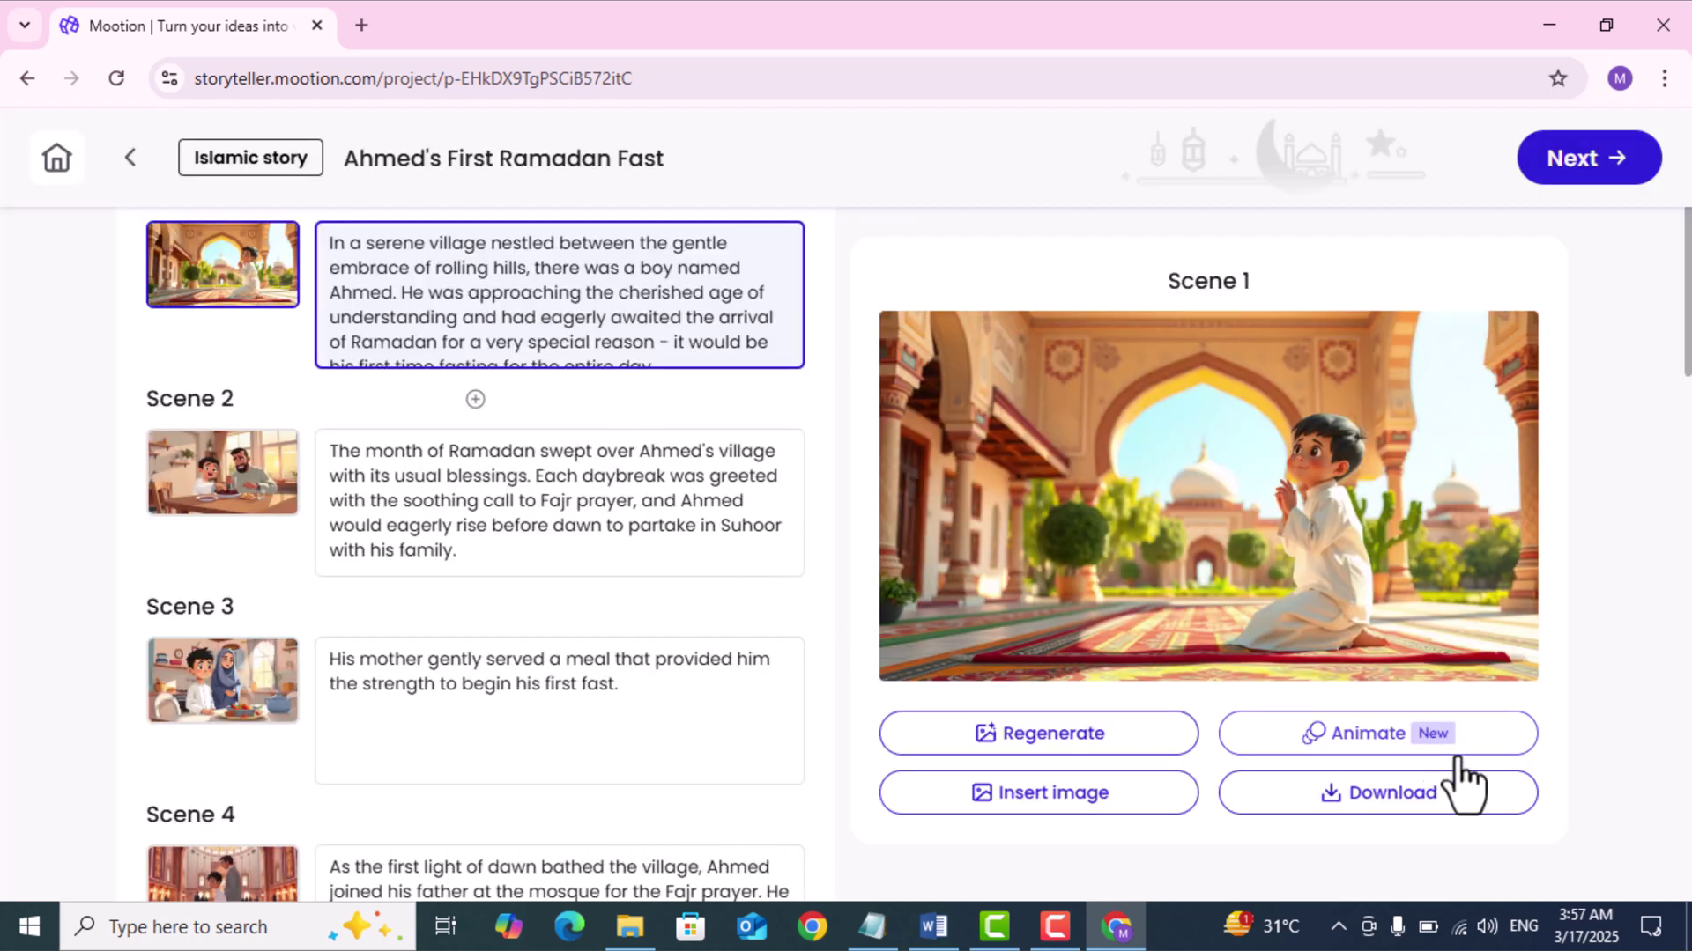
# - Run the Base animation on Scene 1 again
pyautogui.click(1352, 738)
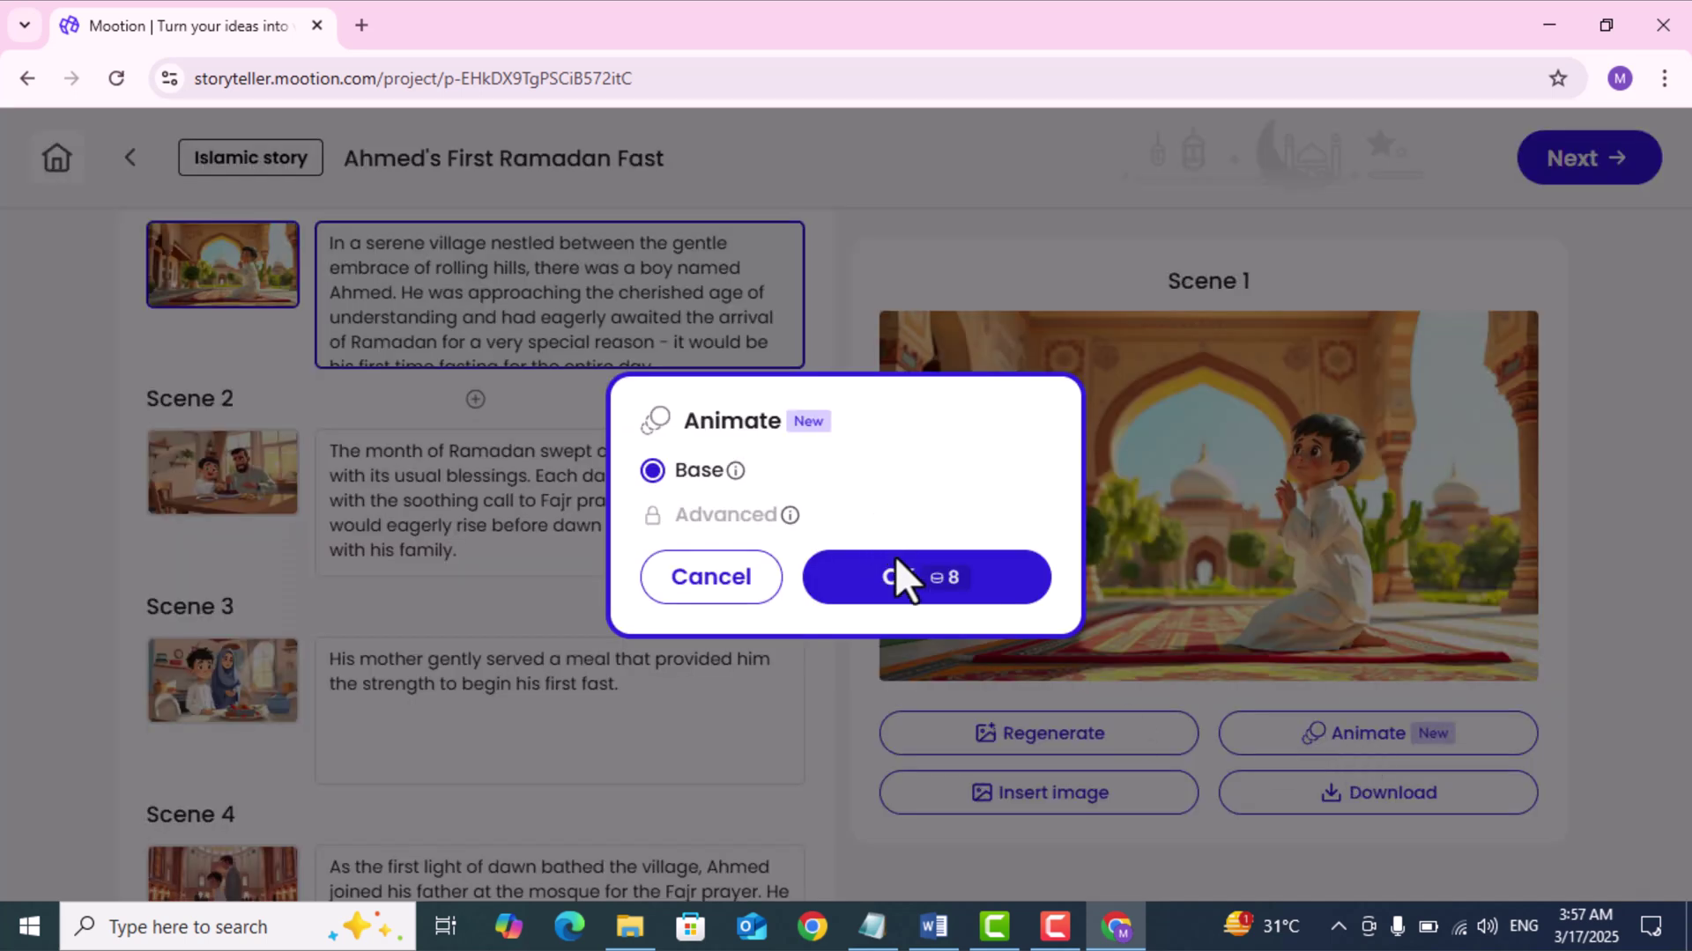
pyautogui.click(899, 582)
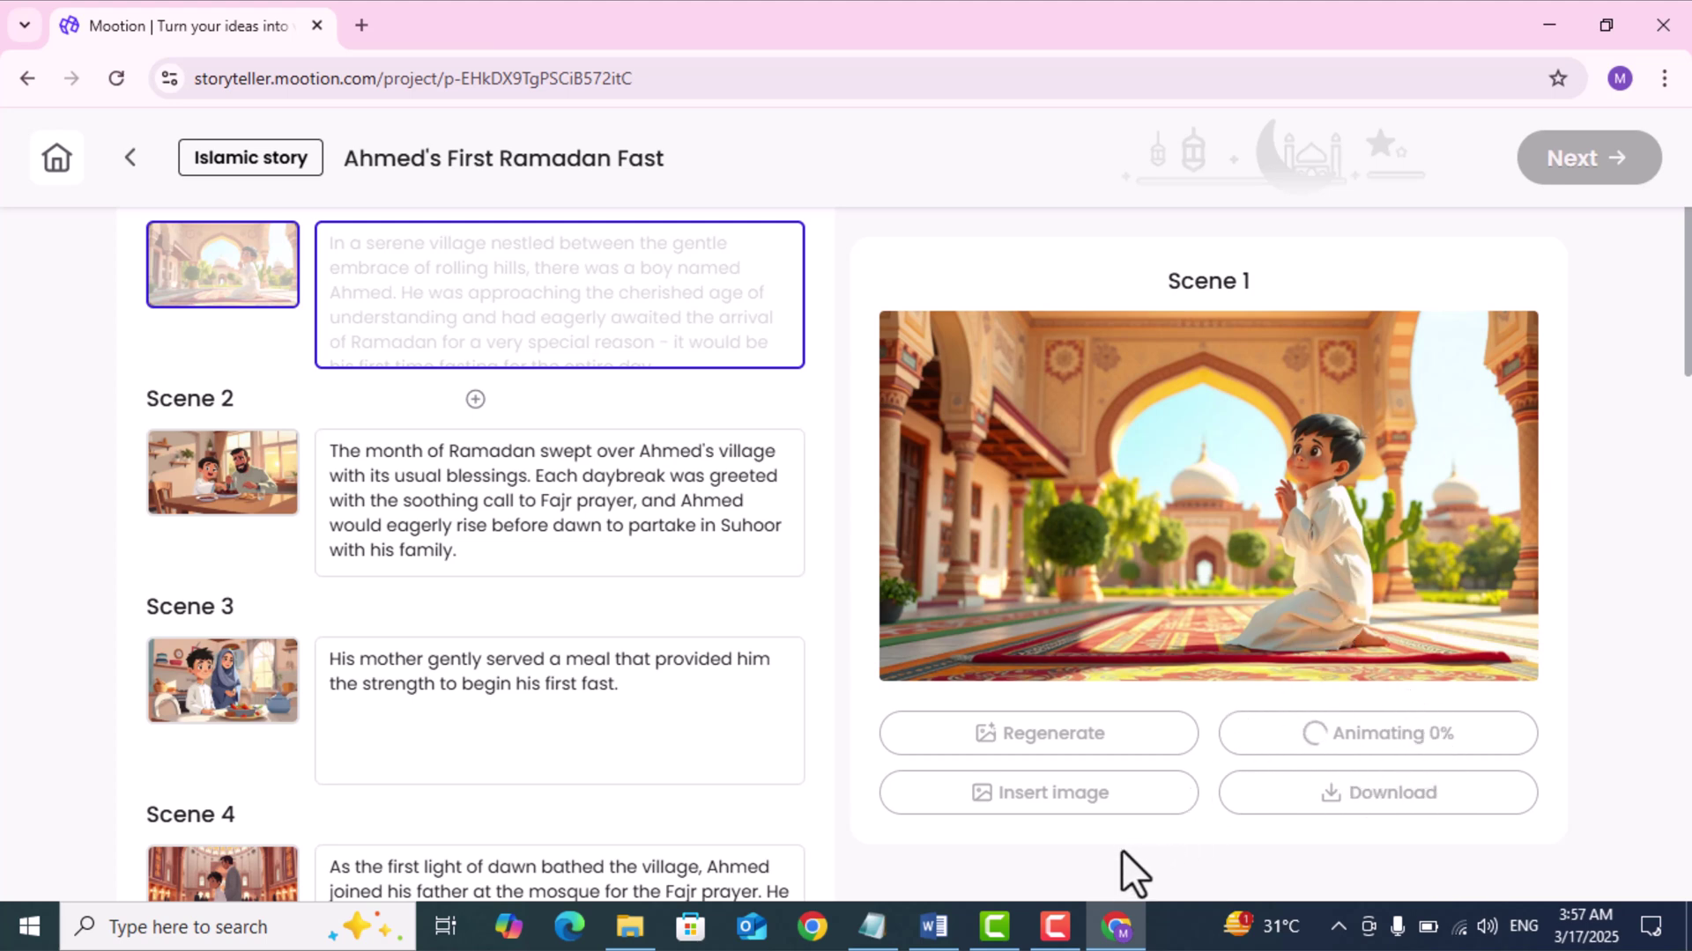
pyautogui.click(1054, 926)
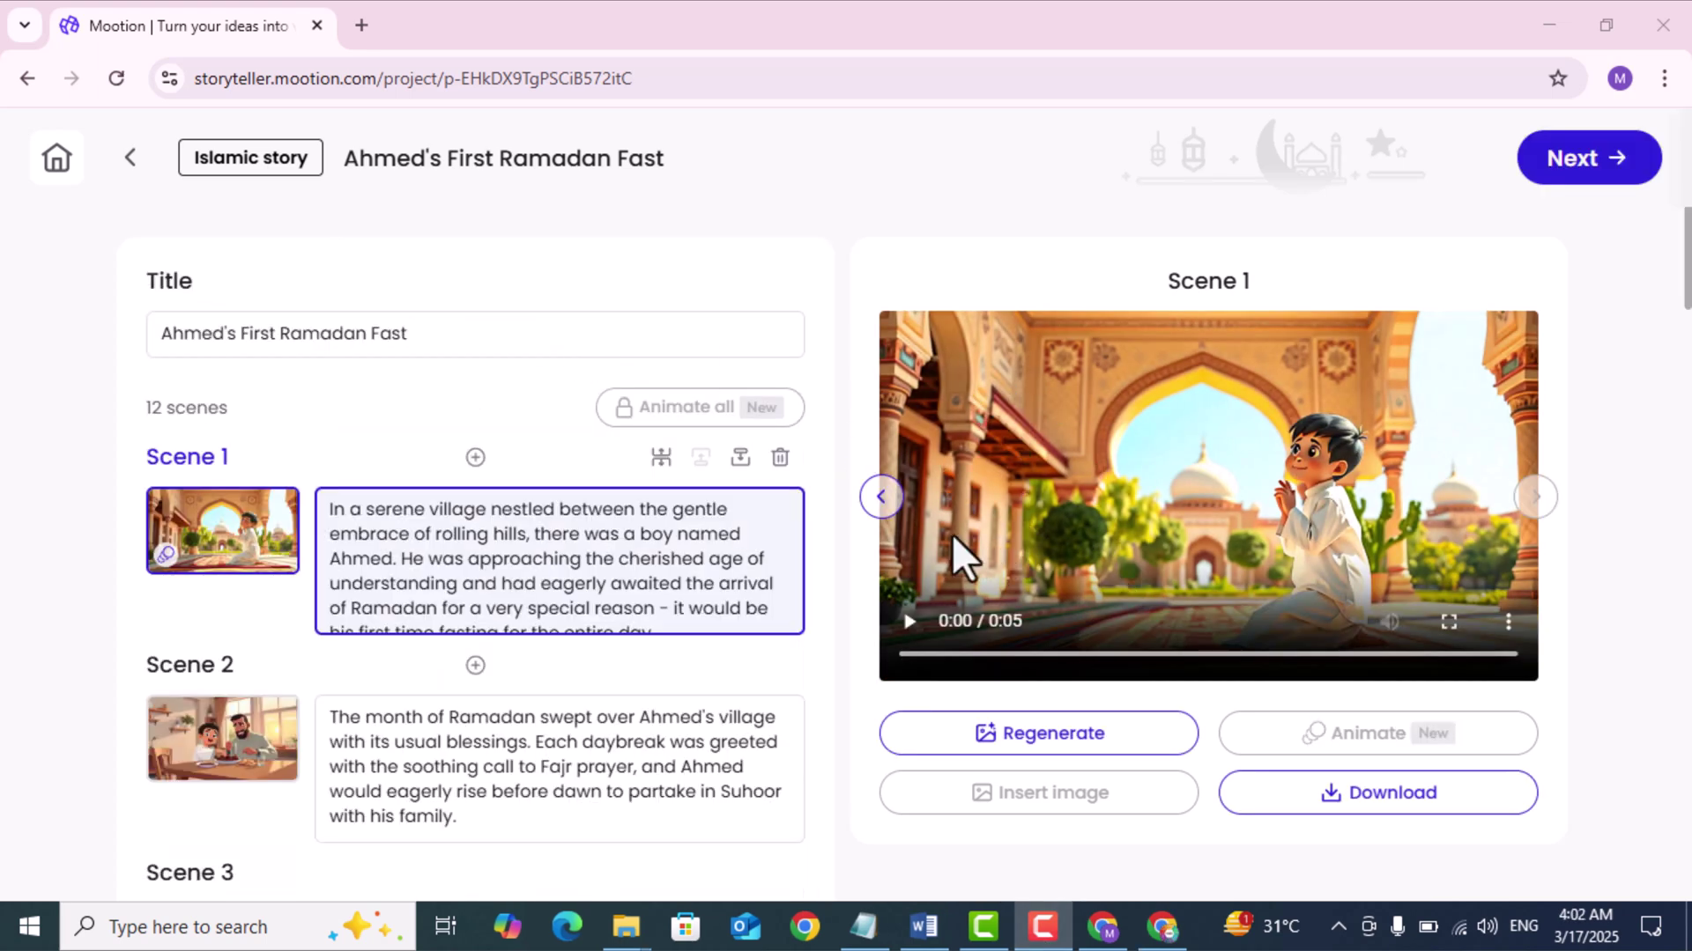
# - Play the animated Scene 1 clip and download it
pyautogui.click(907, 627)
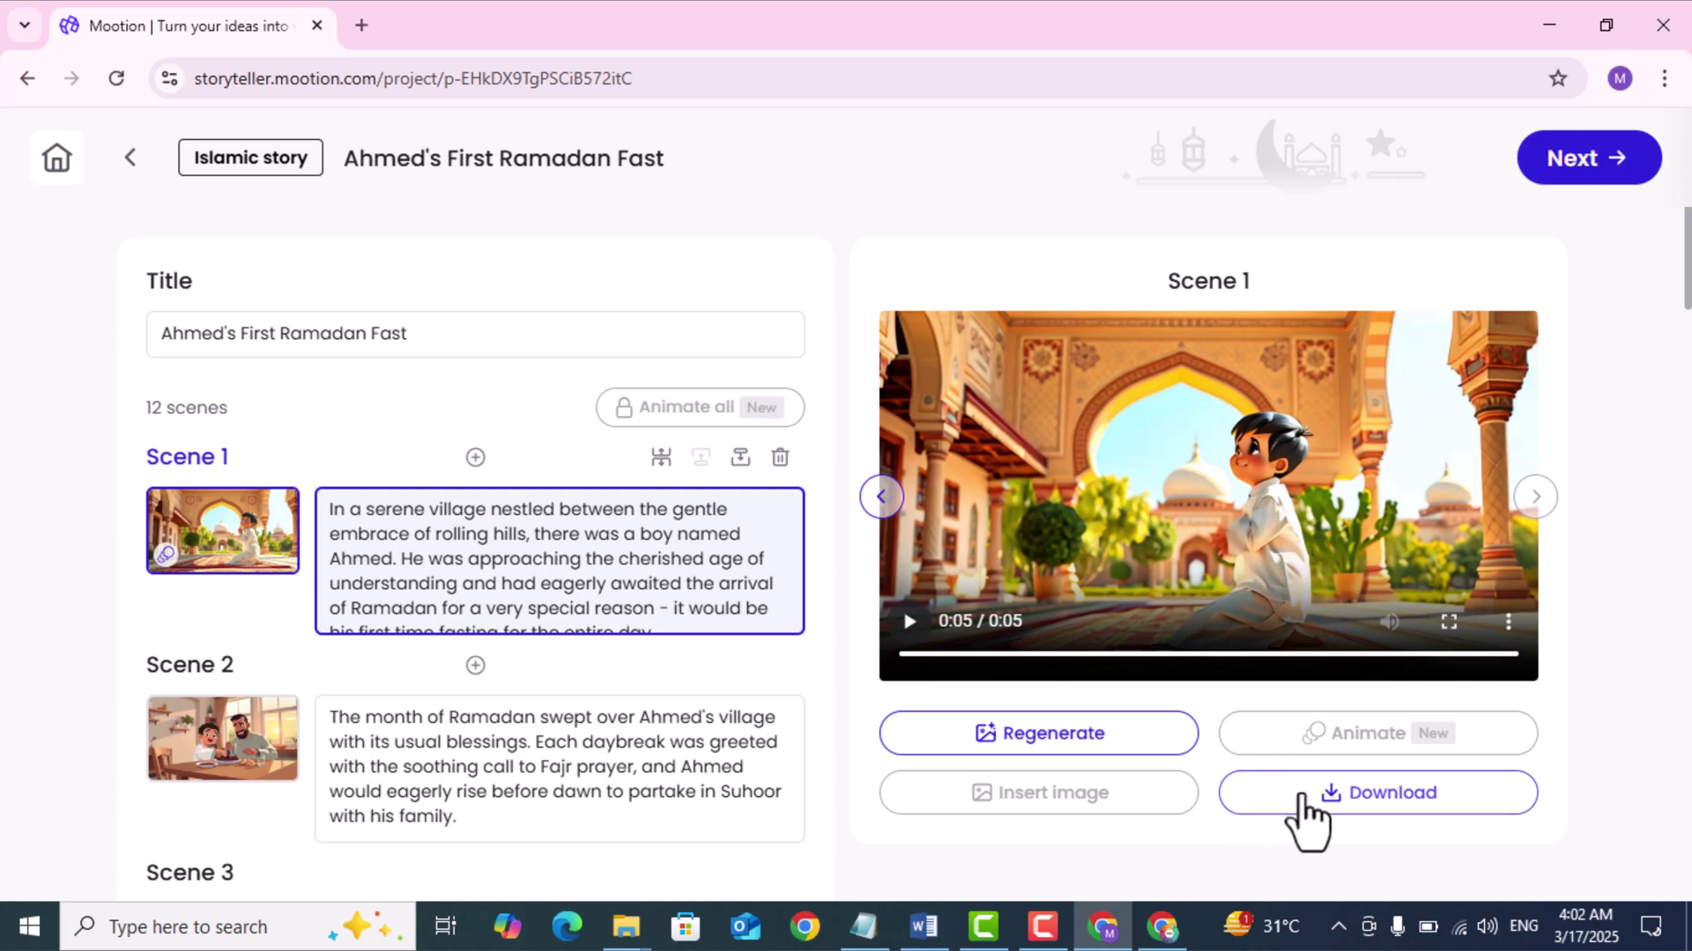
pyautogui.click(1300, 798)
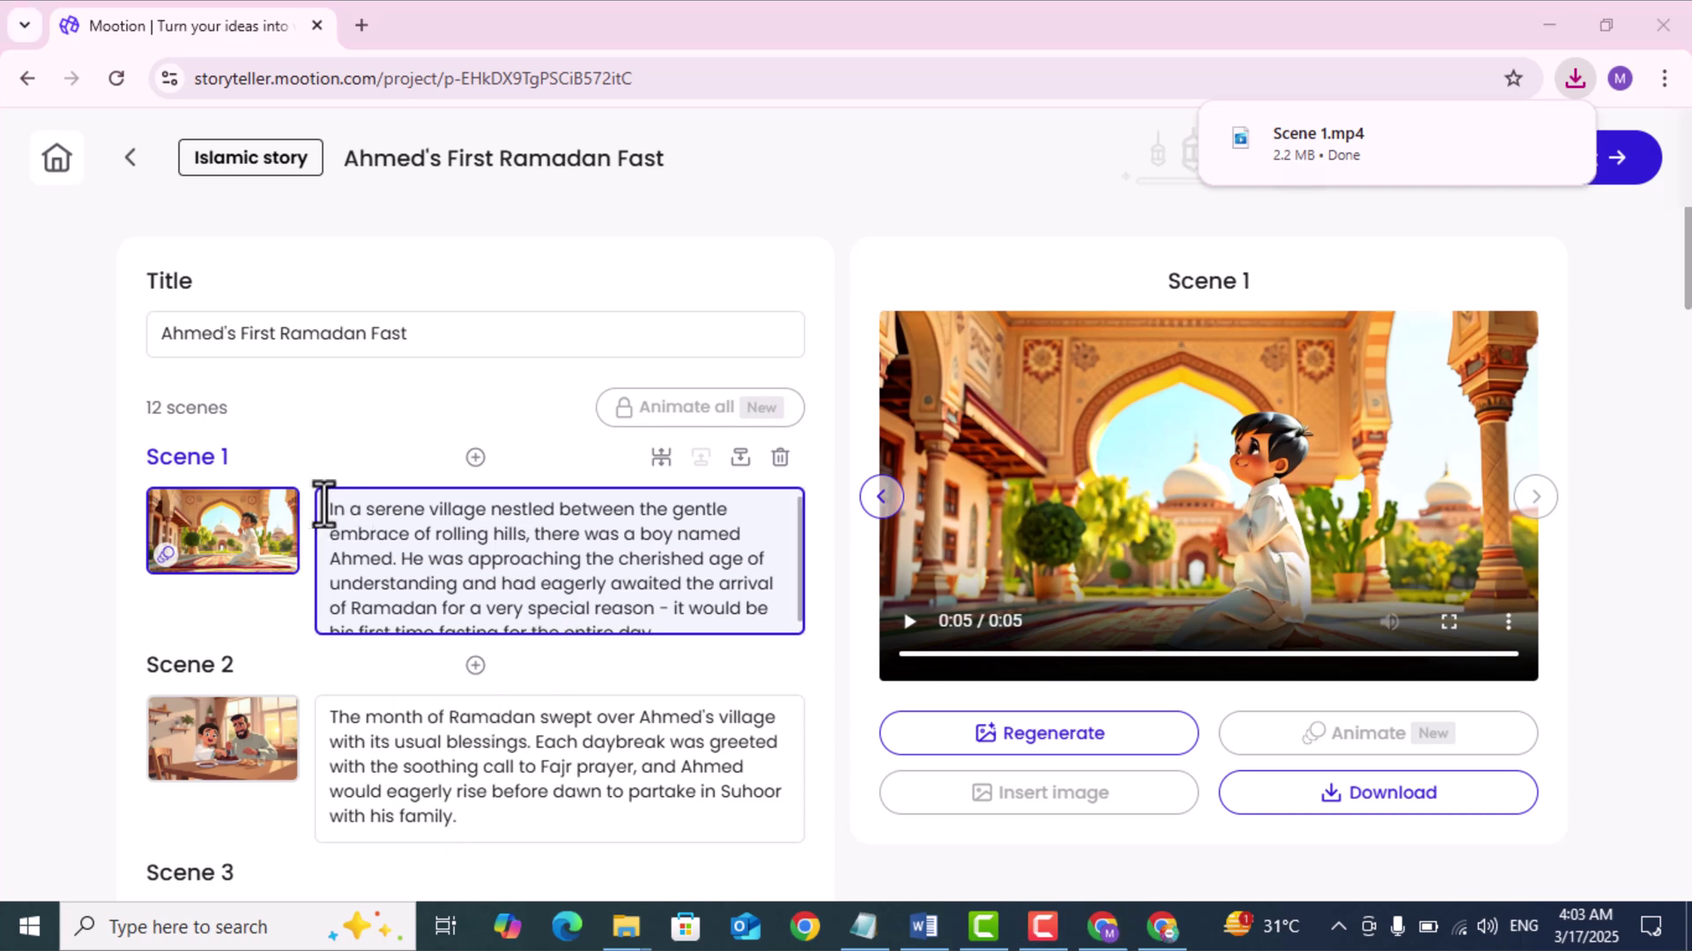
pyautogui.moveTo(325, 509); pyautogui.dragTo(693, 634)
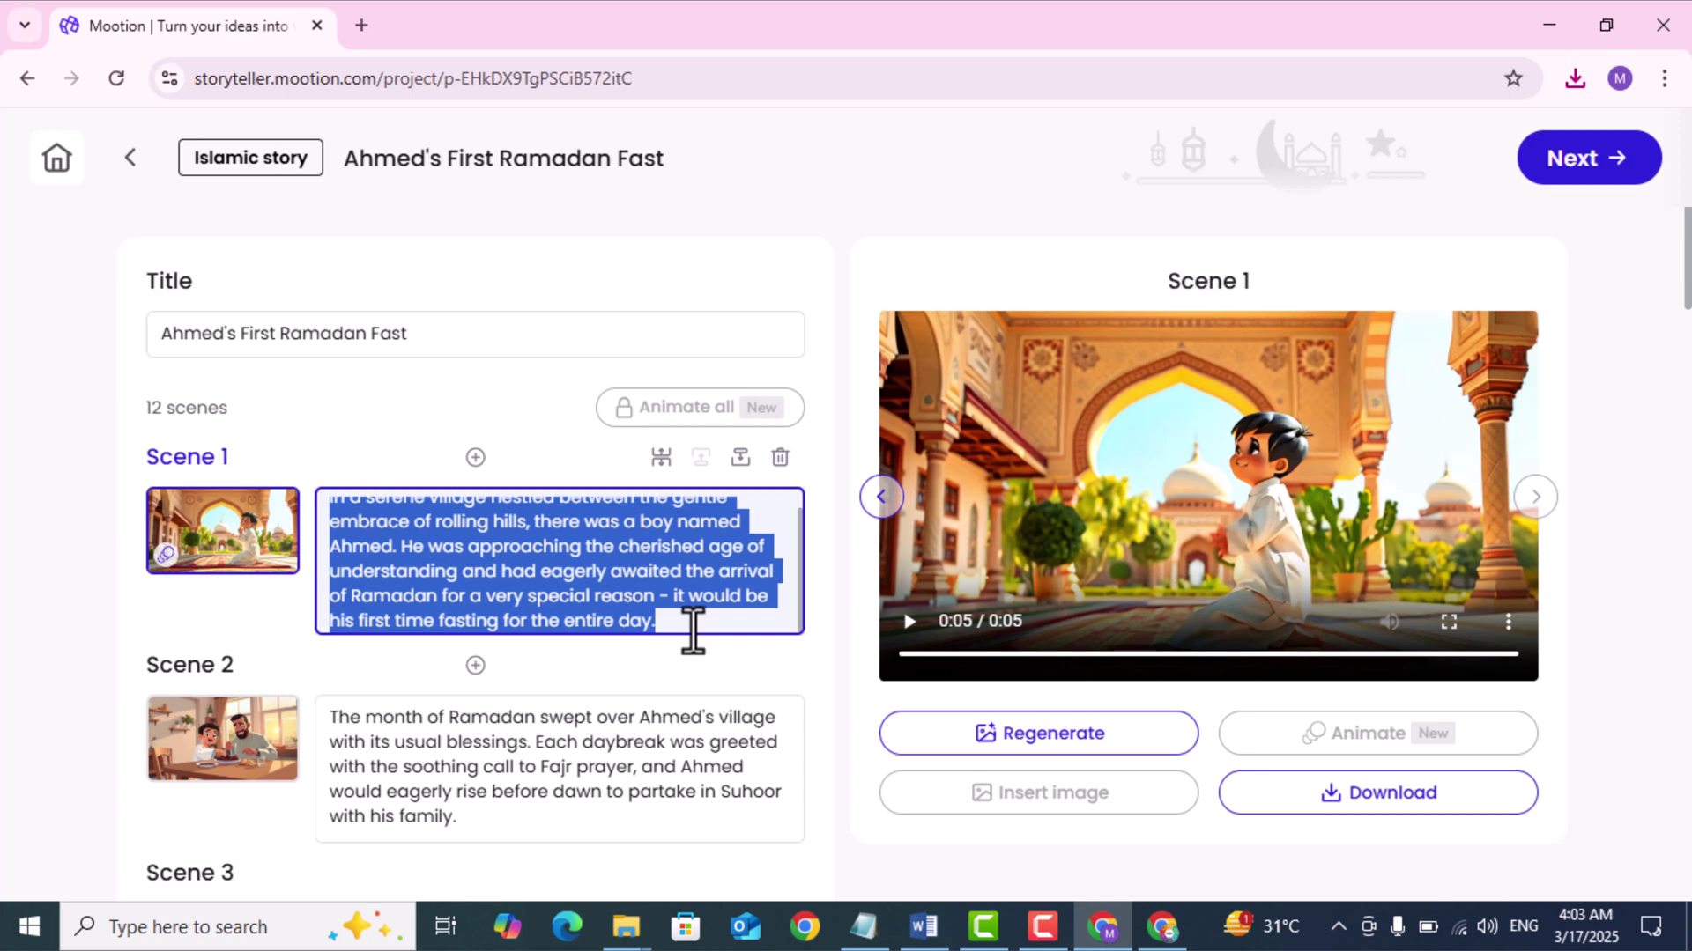
pyautogui.click(1160, 925)
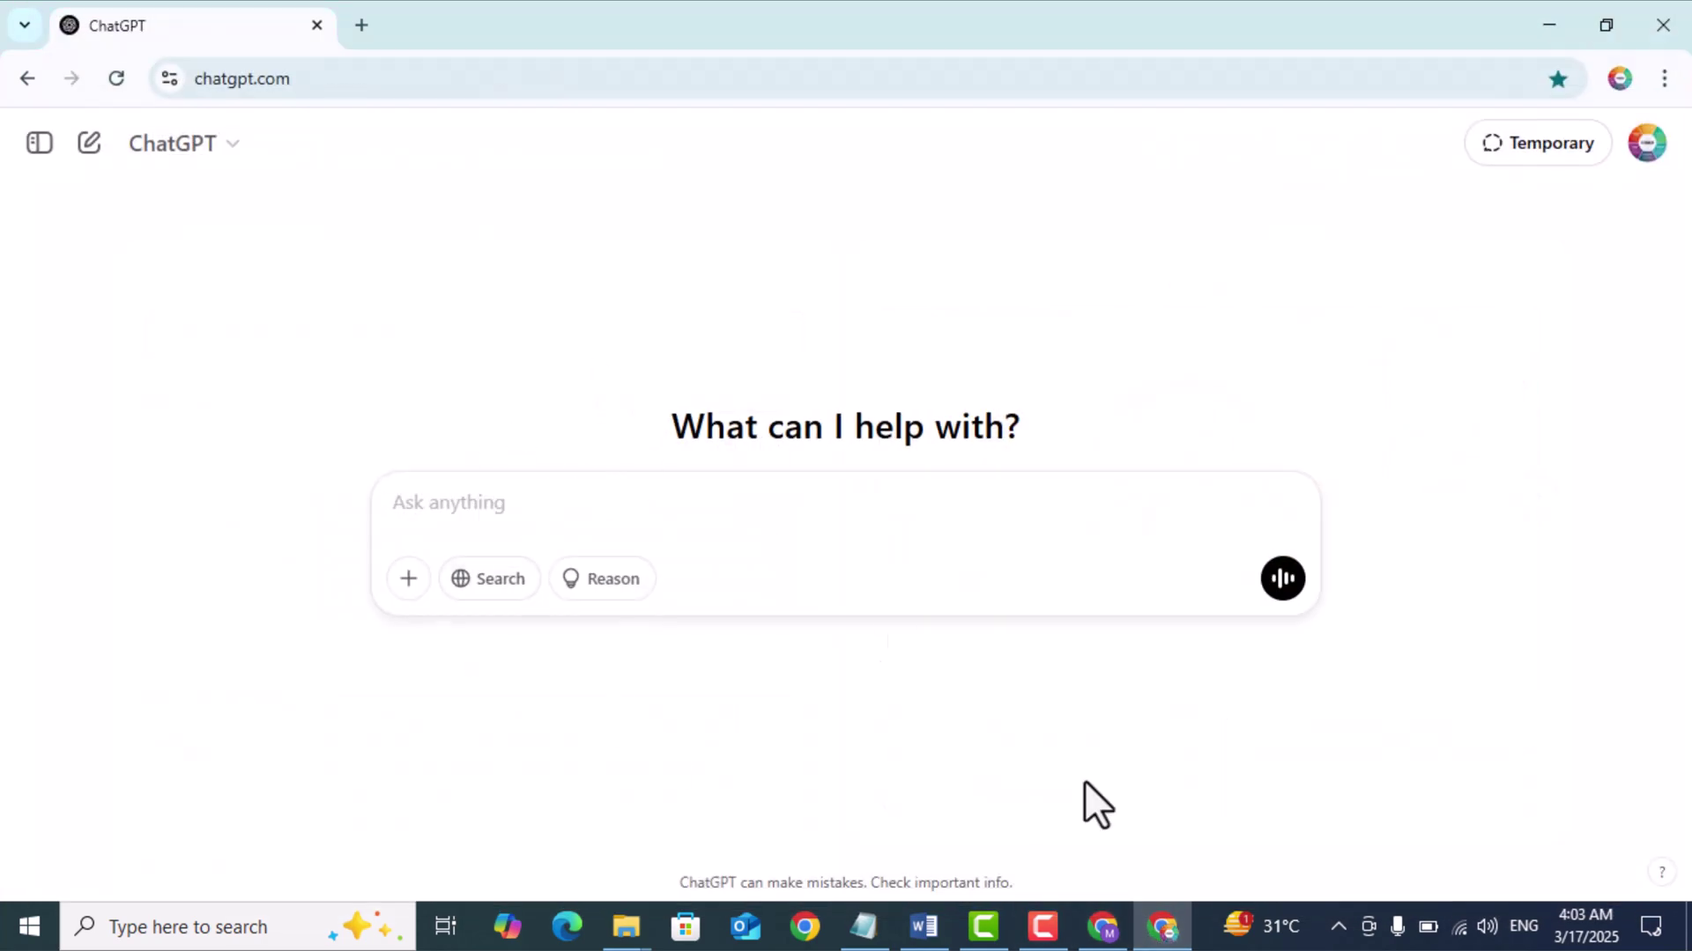
pyautogui.click(1117, 941)
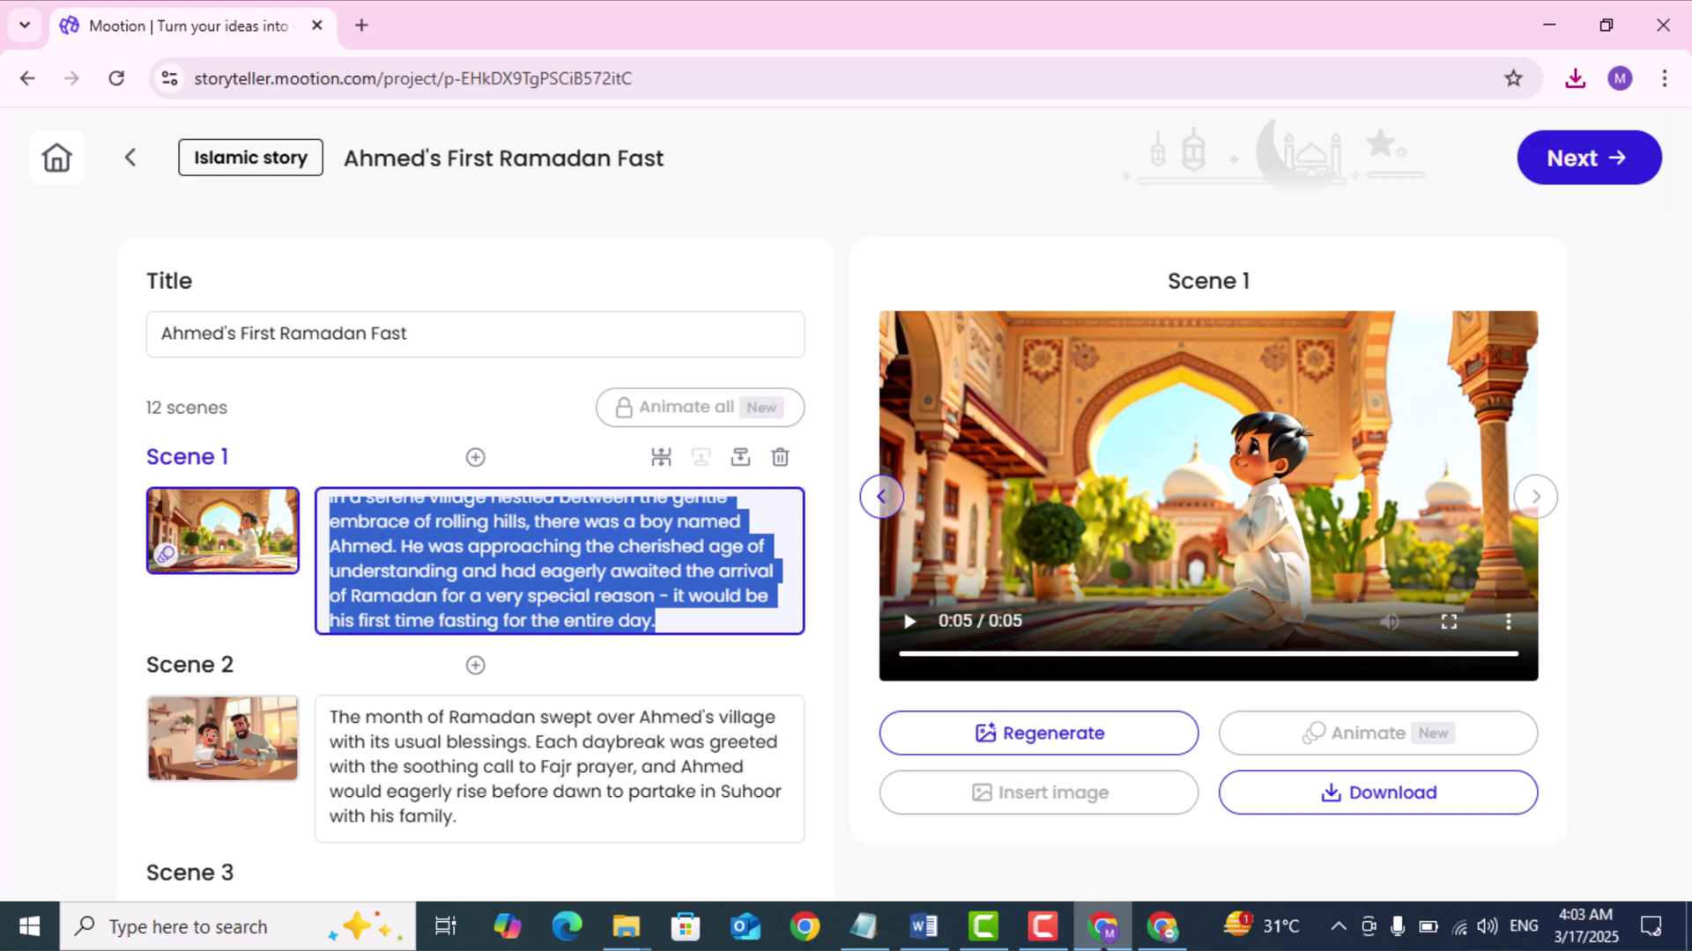
# - Copy the entire Ramadan story from the Word document and paste it into a new ChatGPT prompt
pyautogui.click(932, 934)
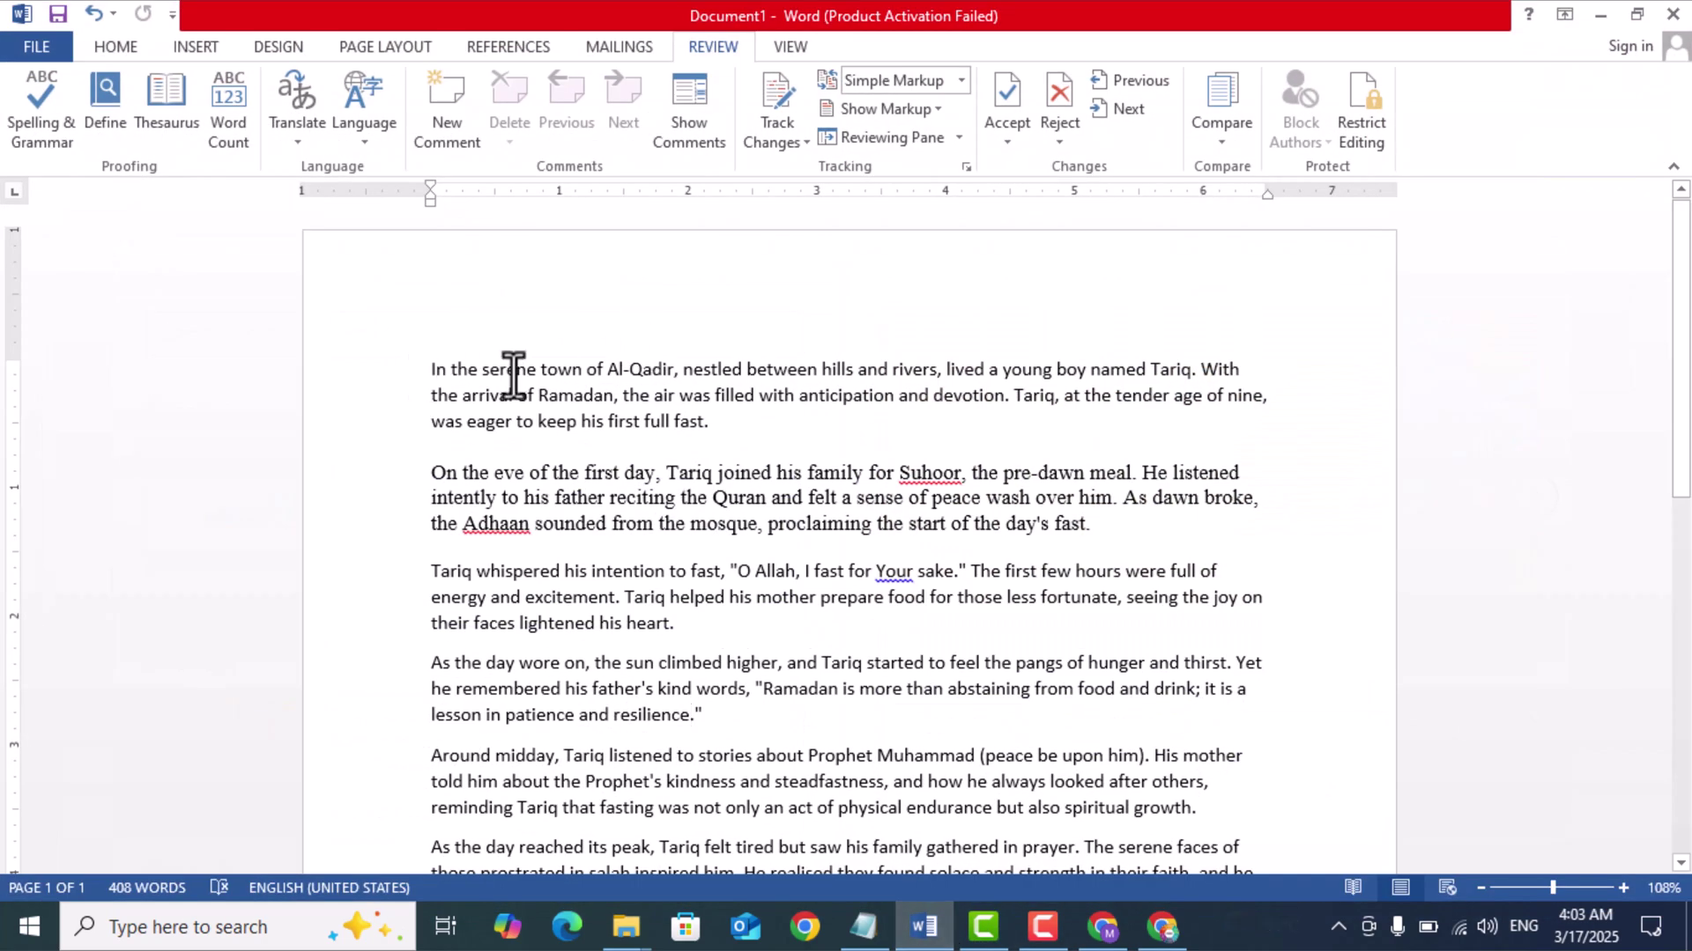
pyautogui.hotkey('ctrl', 'a')
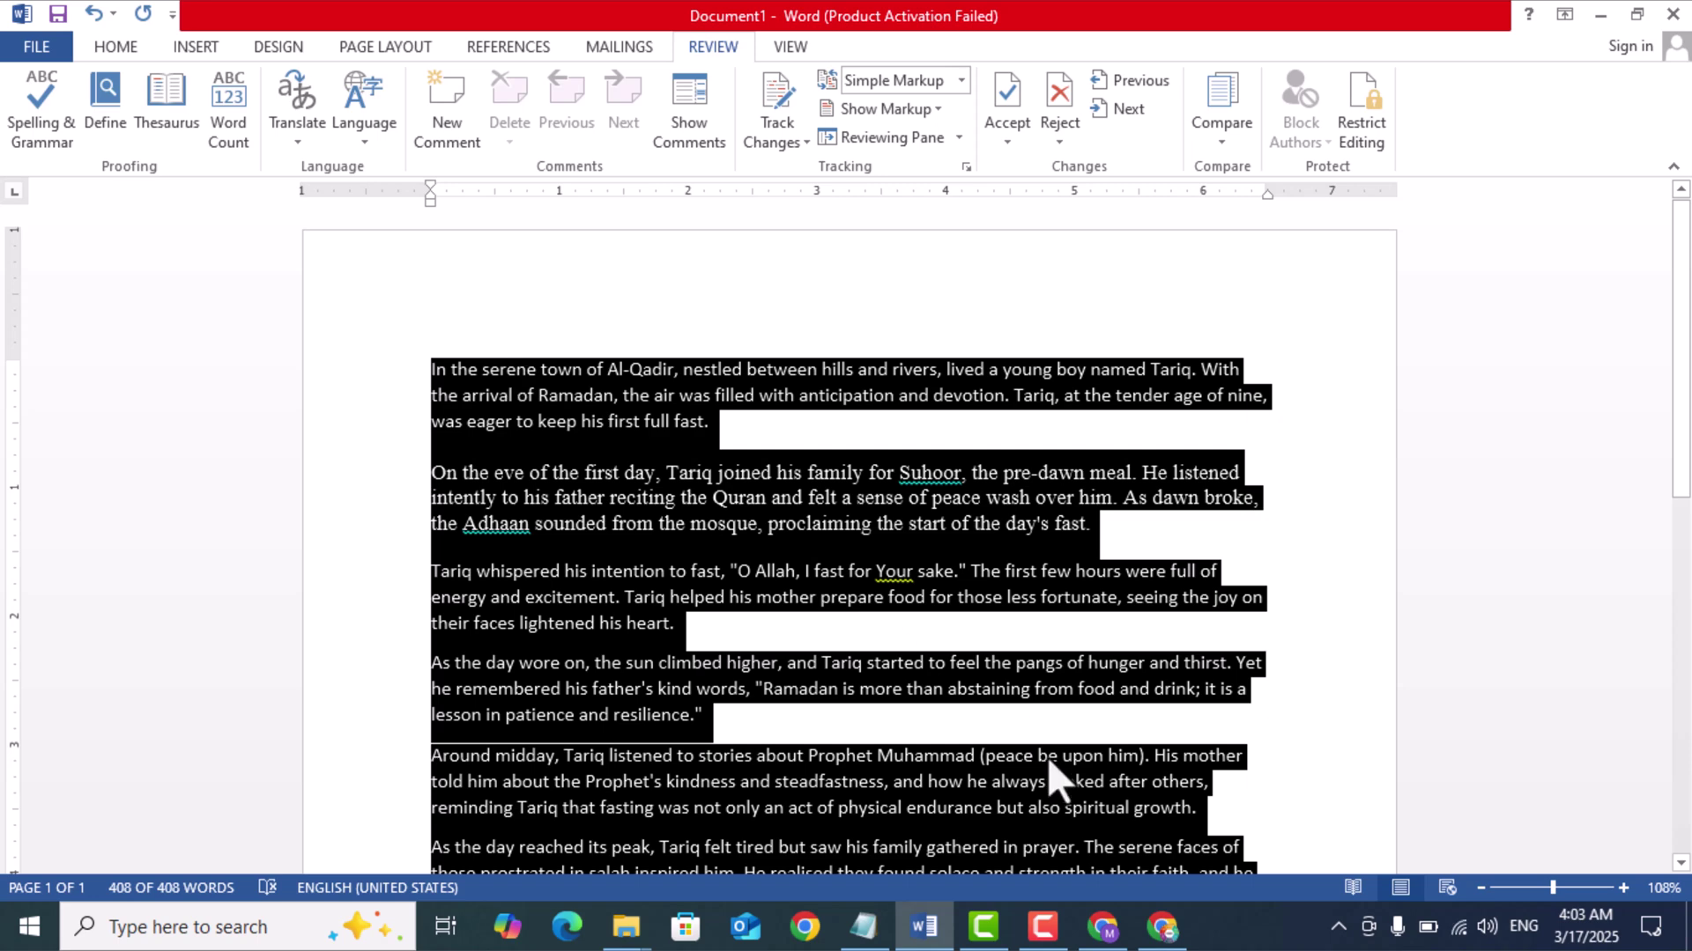
pyautogui.click(1163, 930)
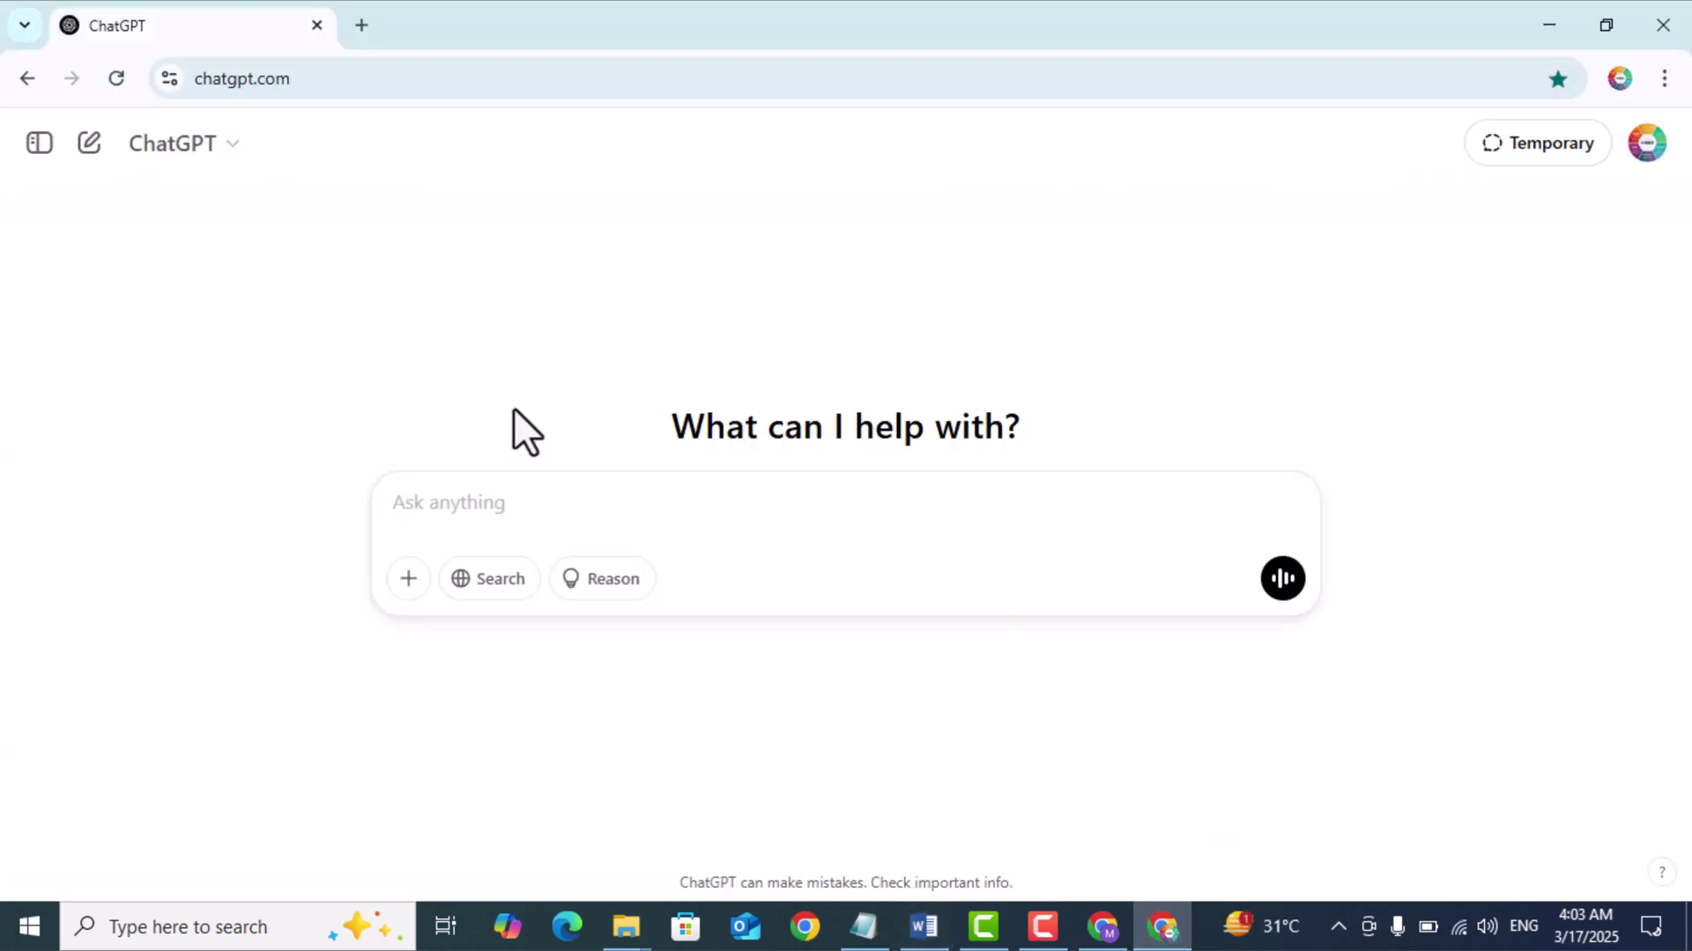
pyautogui.hotkey('ctrl', 'v')
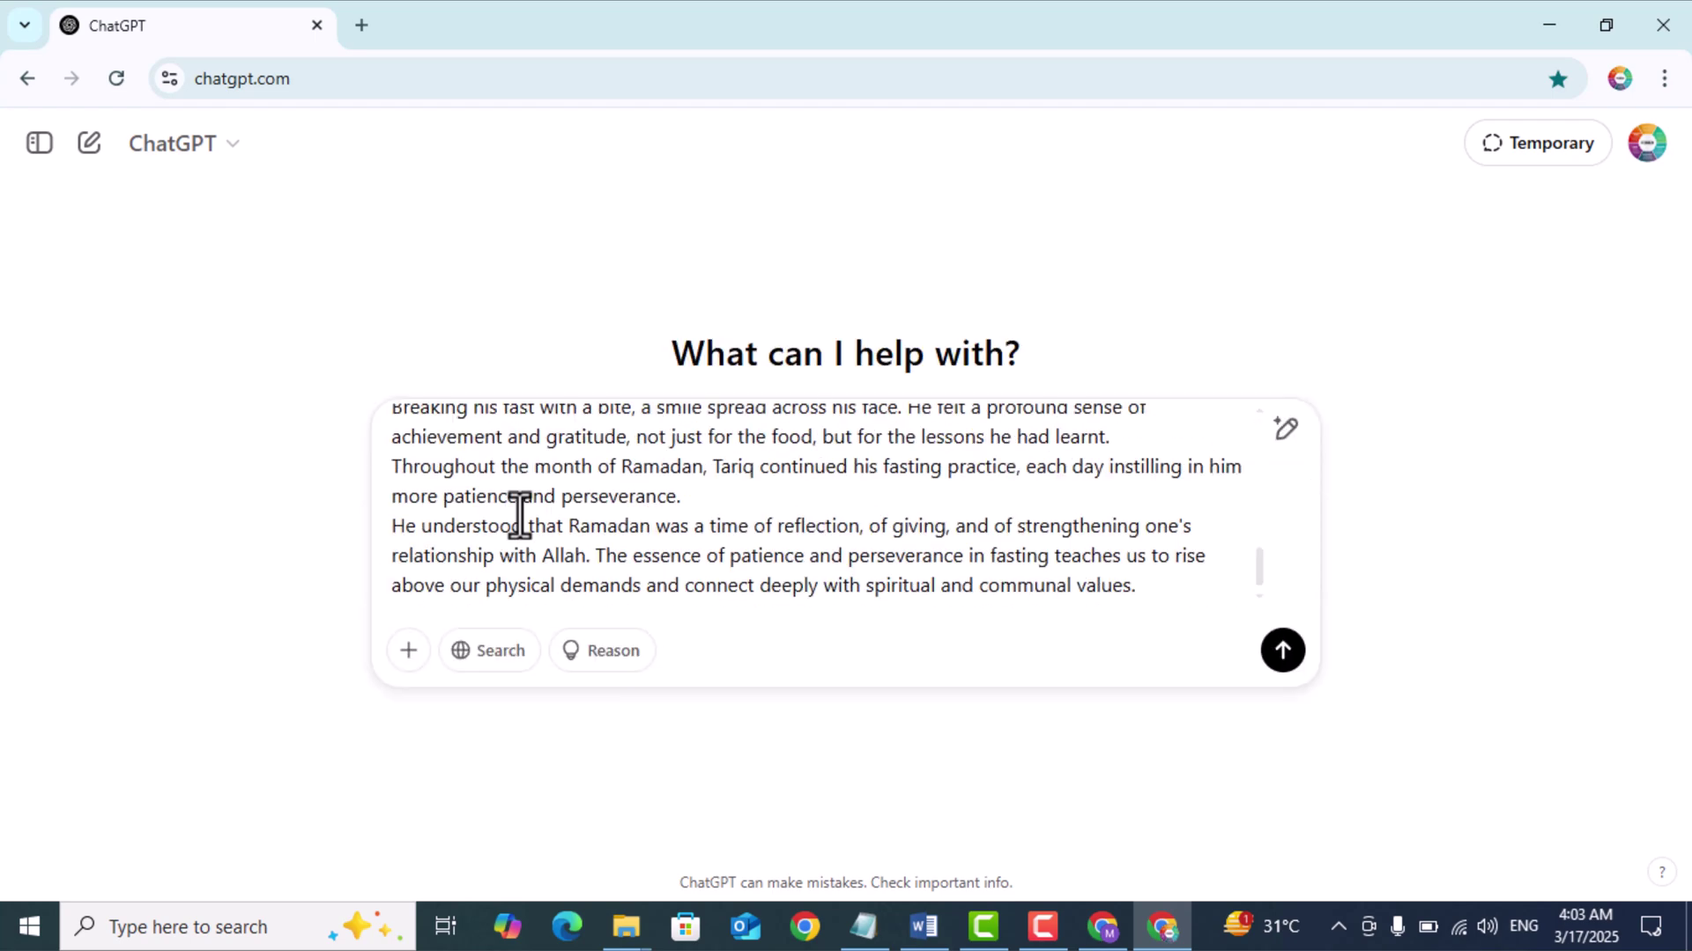
# - Add the request "is story ko urdu mai likho" after the pasted story and submit the prompt
pyautogui.write('is story ko urdu m')
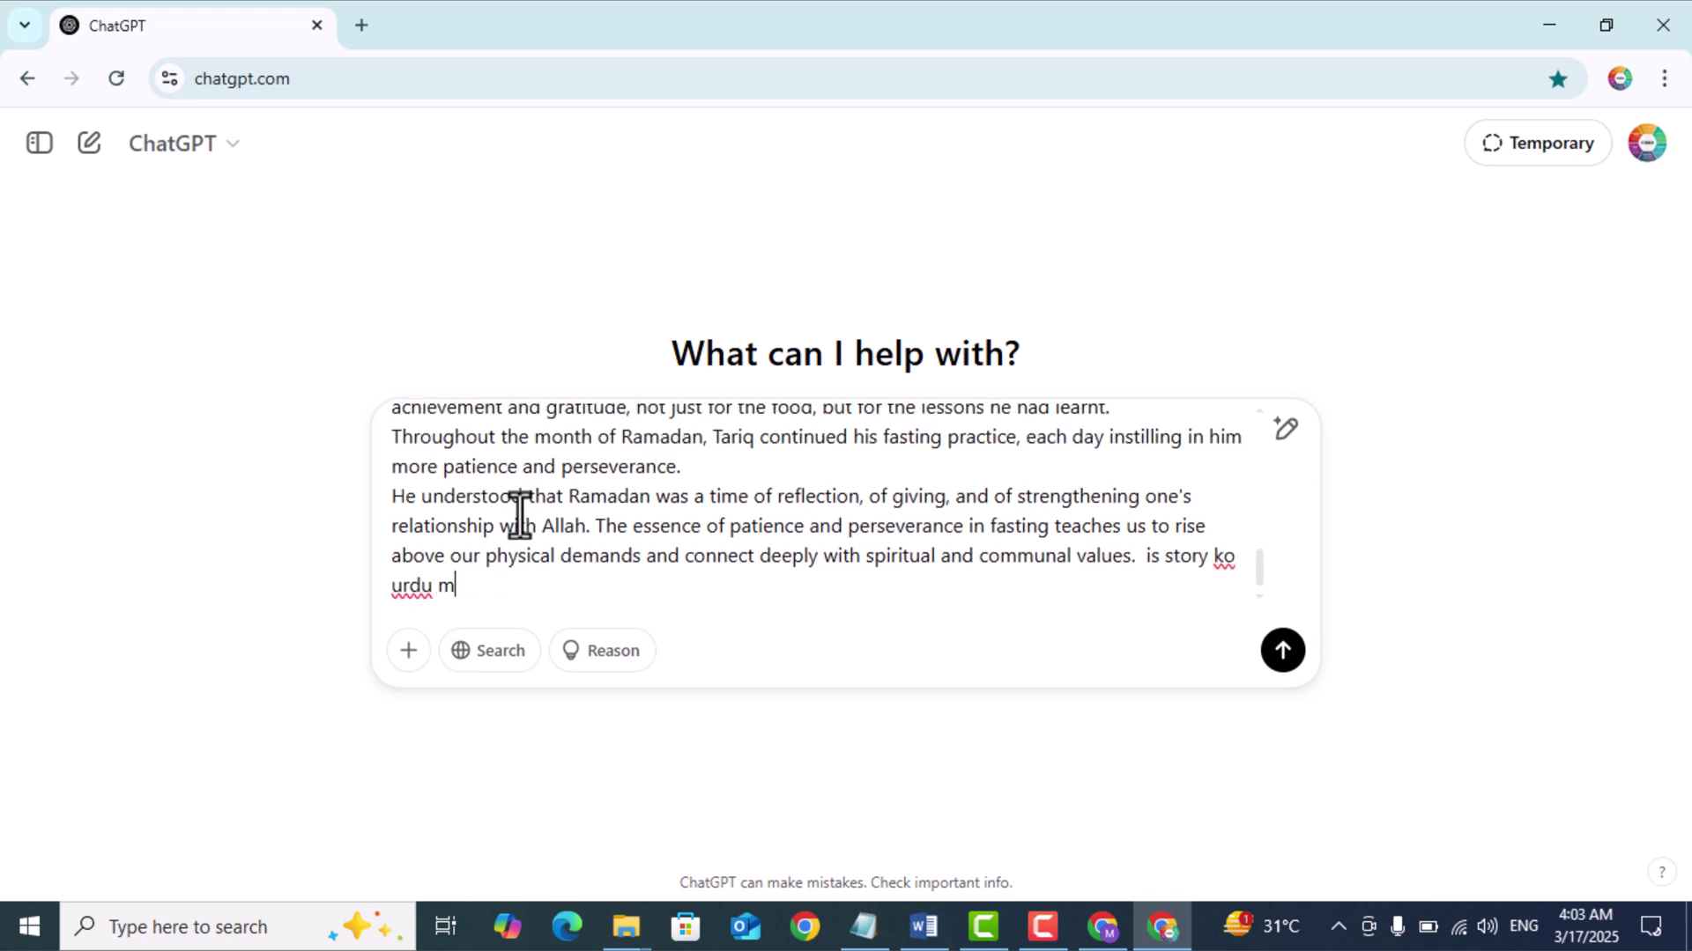
pyautogui.write('ai likho')
pyautogui.press('Return')
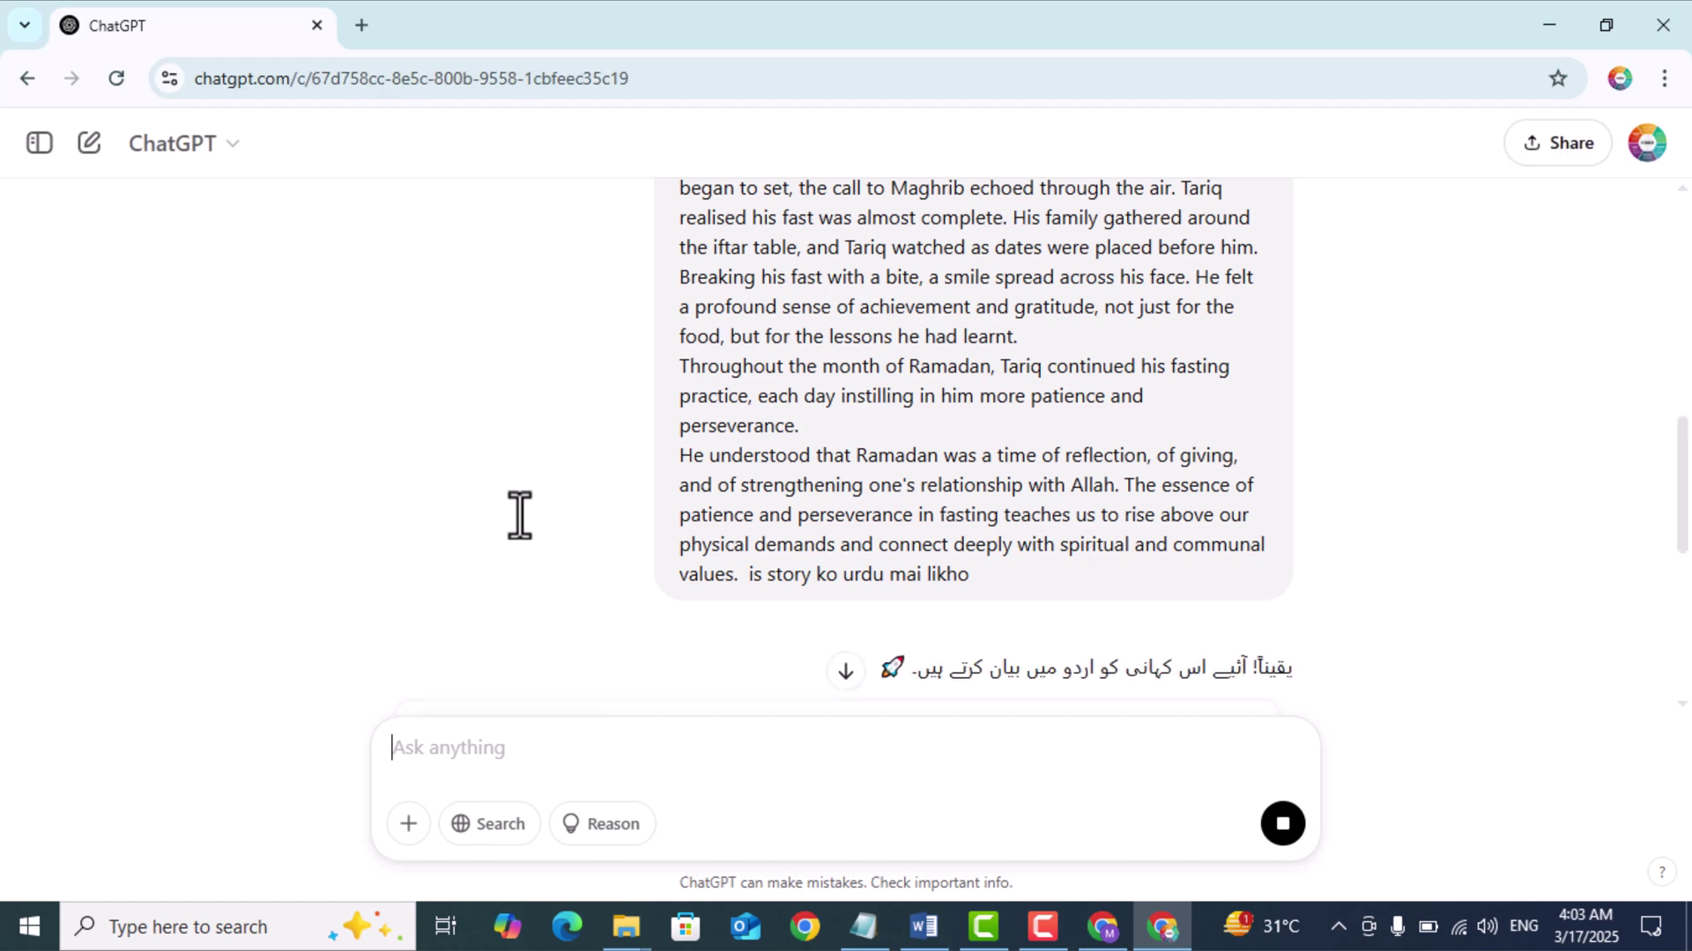
# - Open the generated Urdu story in the full canvas view and select its whole text
pyautogui.scroll(-4, 528, 524)
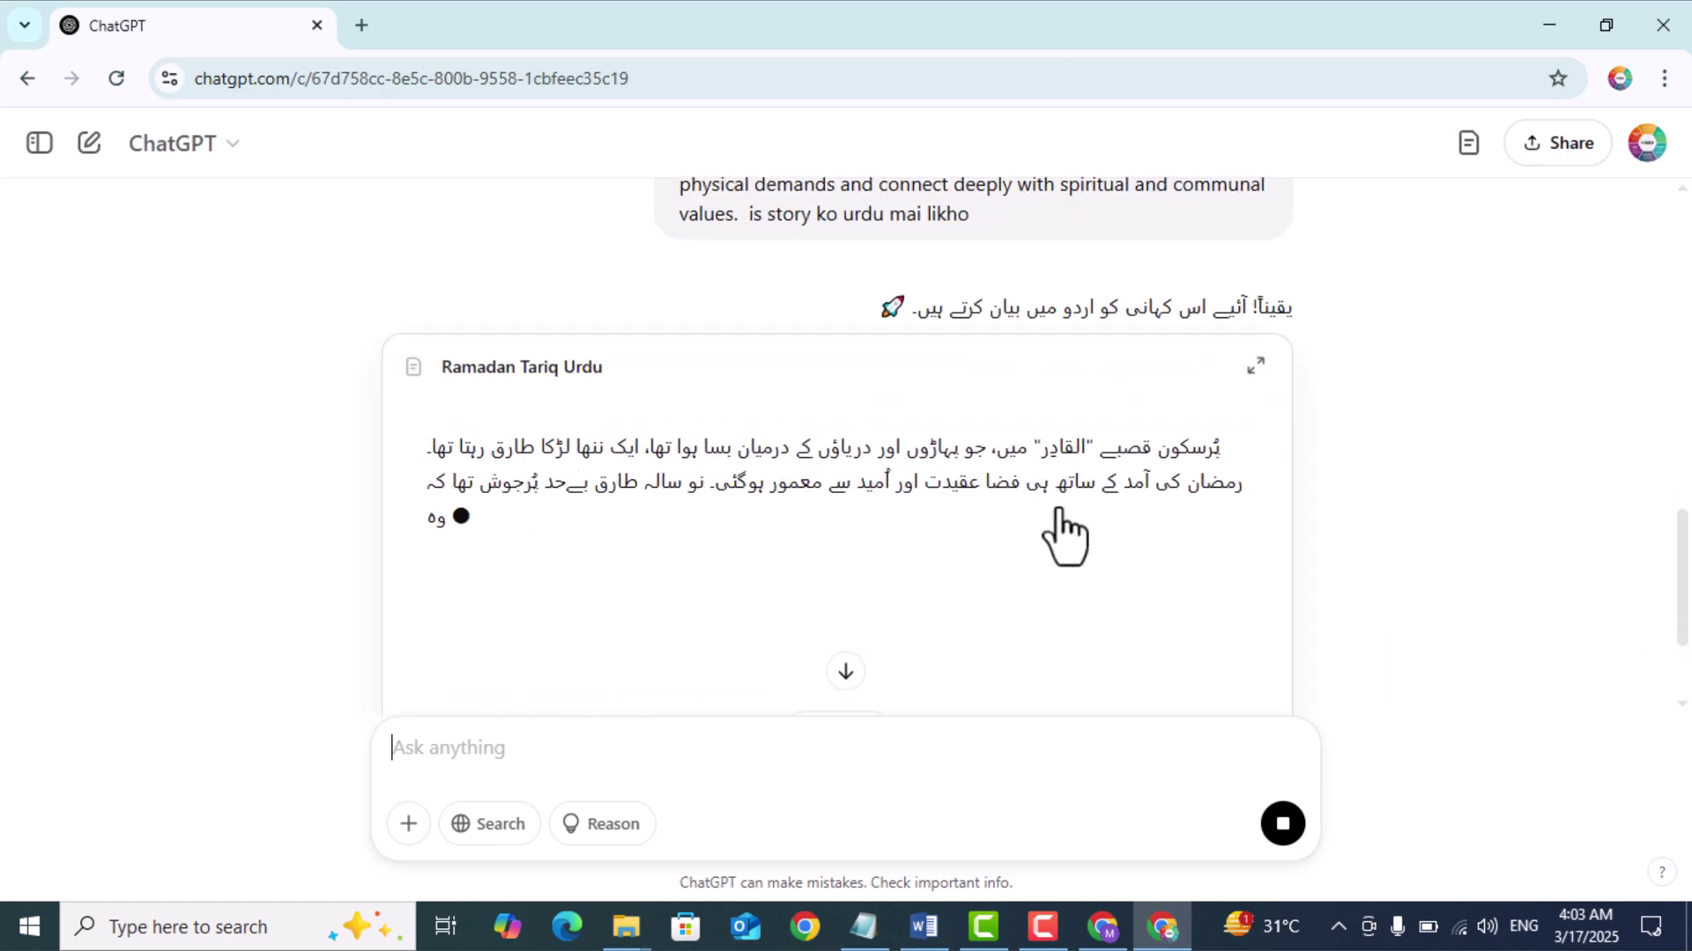
pyautogui.click(1026, 527)
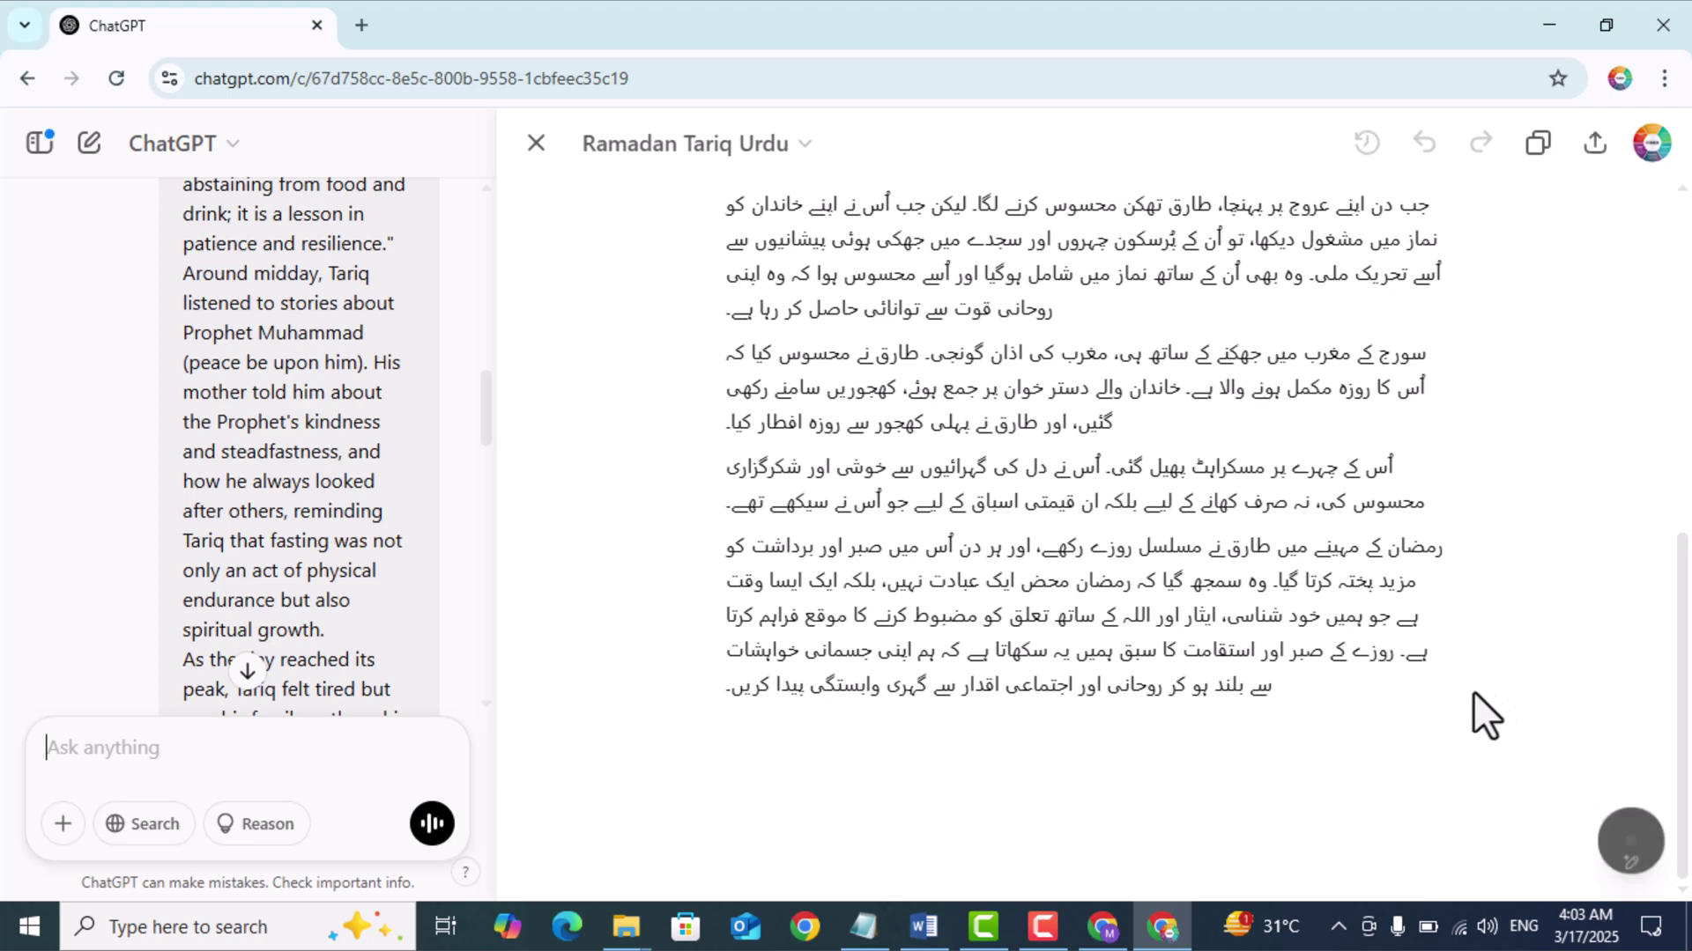
pyautogui.moveTo(1684, 757); pyautogui.dragTo(1682, 407)
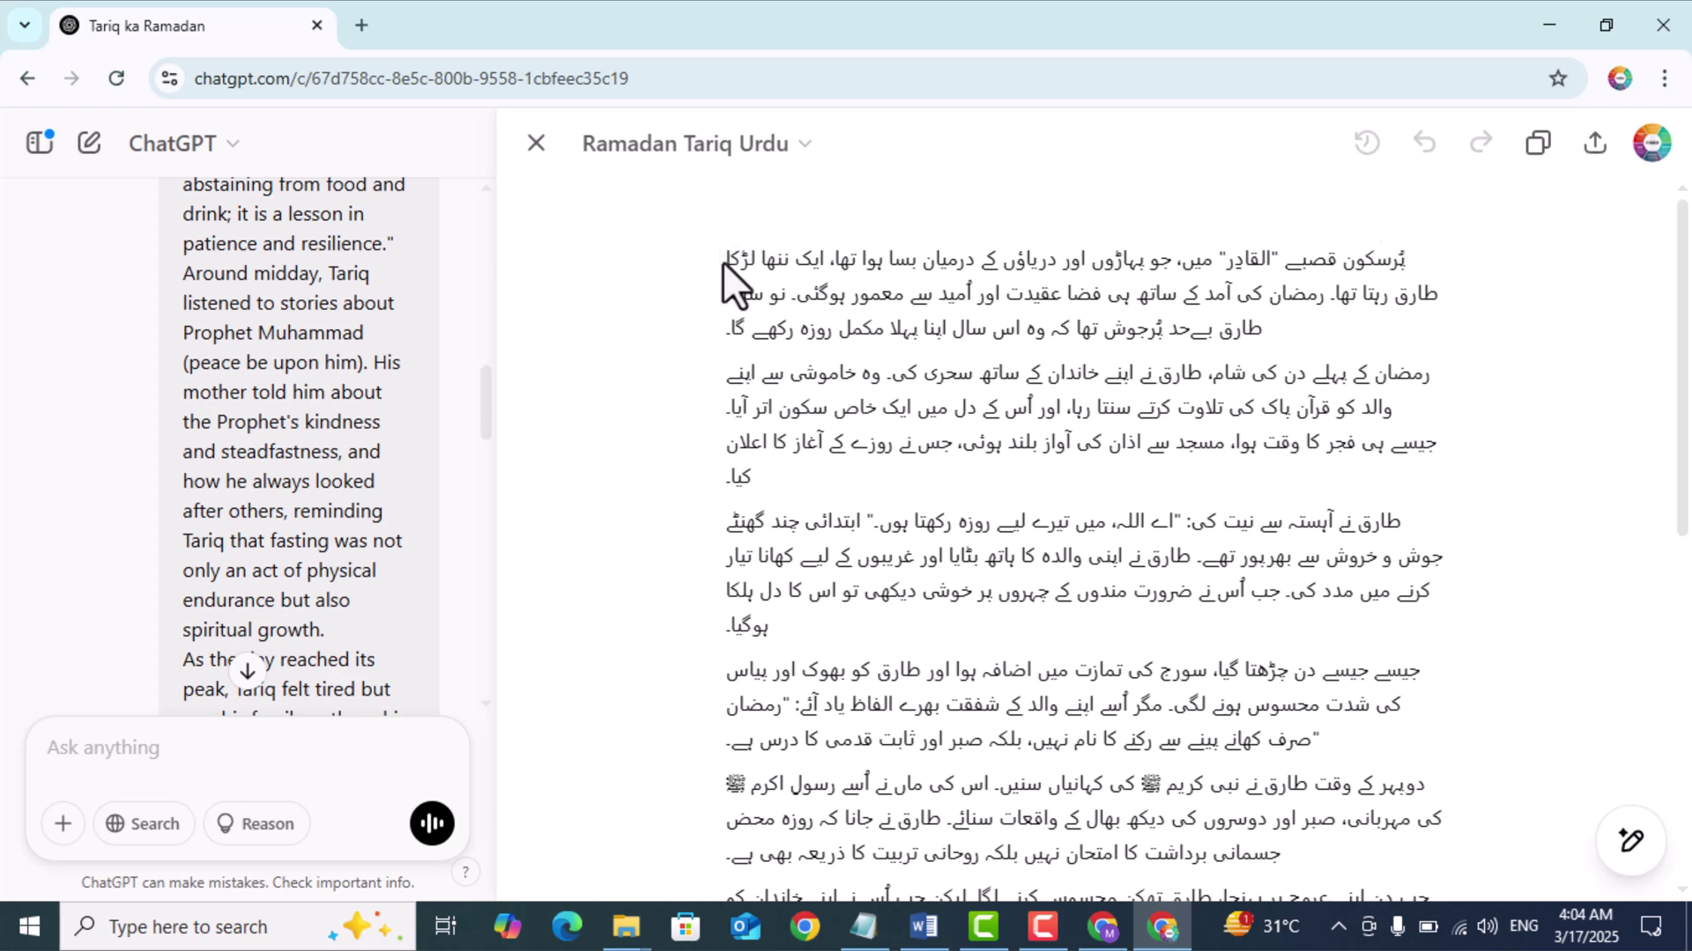
pyautogui.moveTo(726, 265); pyautogui.dragTo(1209, 699)
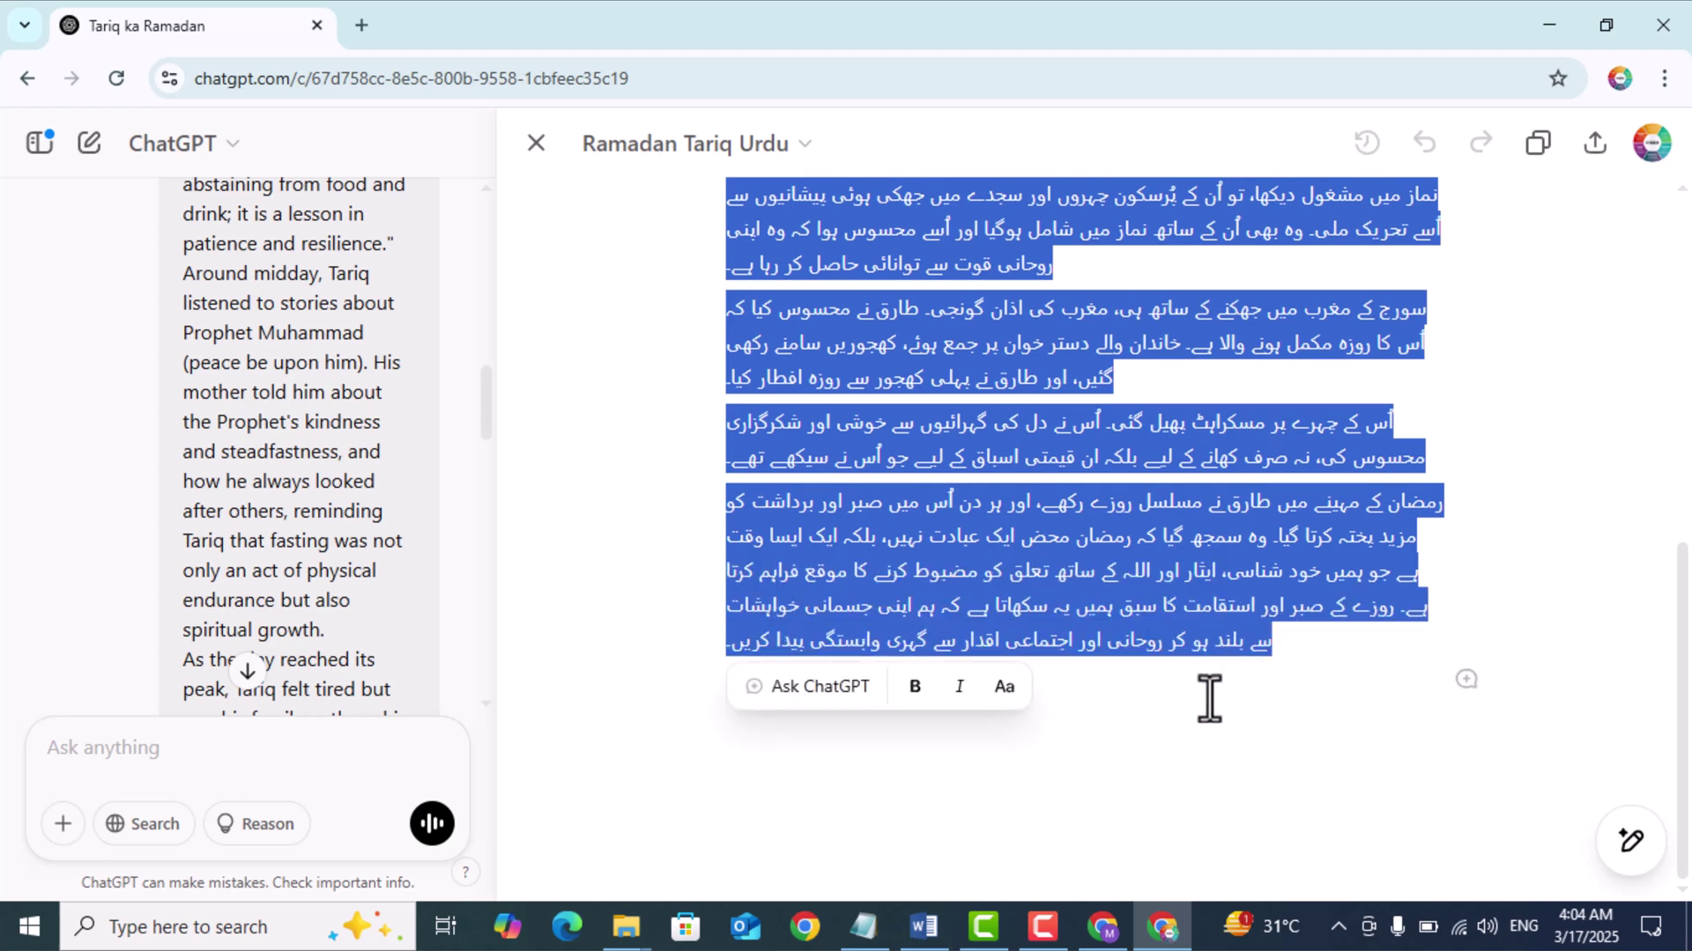
# - Open the ElevenLabs Text to Speech page in a new browser tab
pyautogui.click(362, 26)
pyautogui.click(1139, 123)
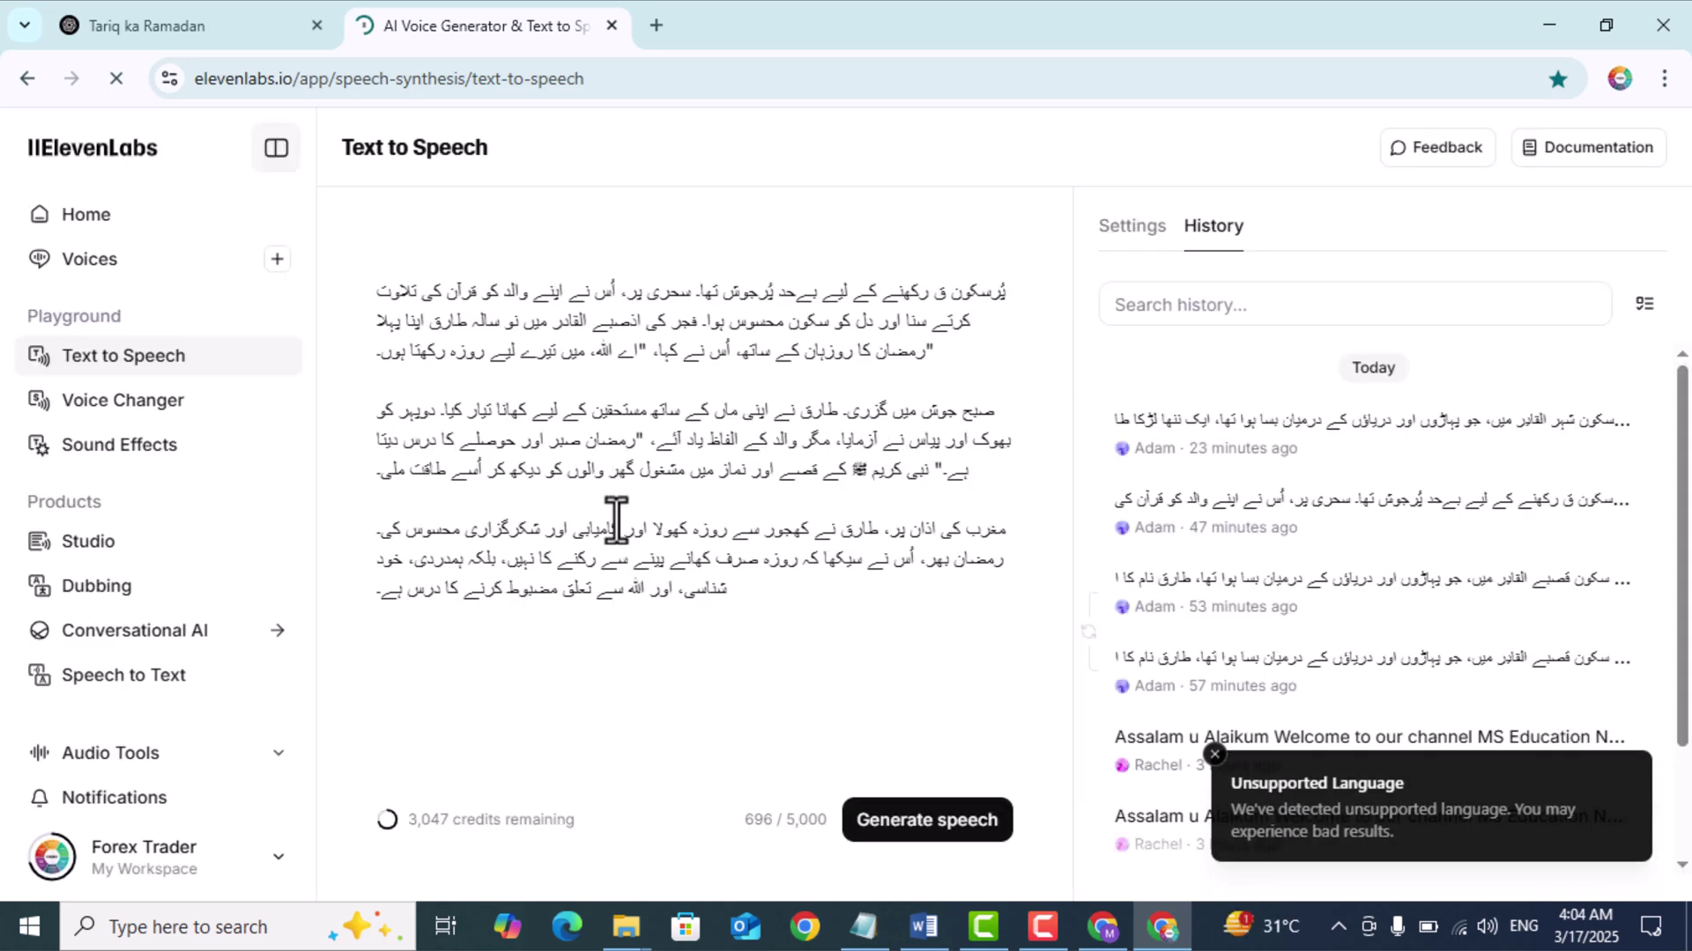
# - Replace the existing Text to Speech script with the copied Urdu Ramadan story and generate the speech from it
pyautogui.hotkey('ctrl', 'a')
pyautogui.press('BackSpace')
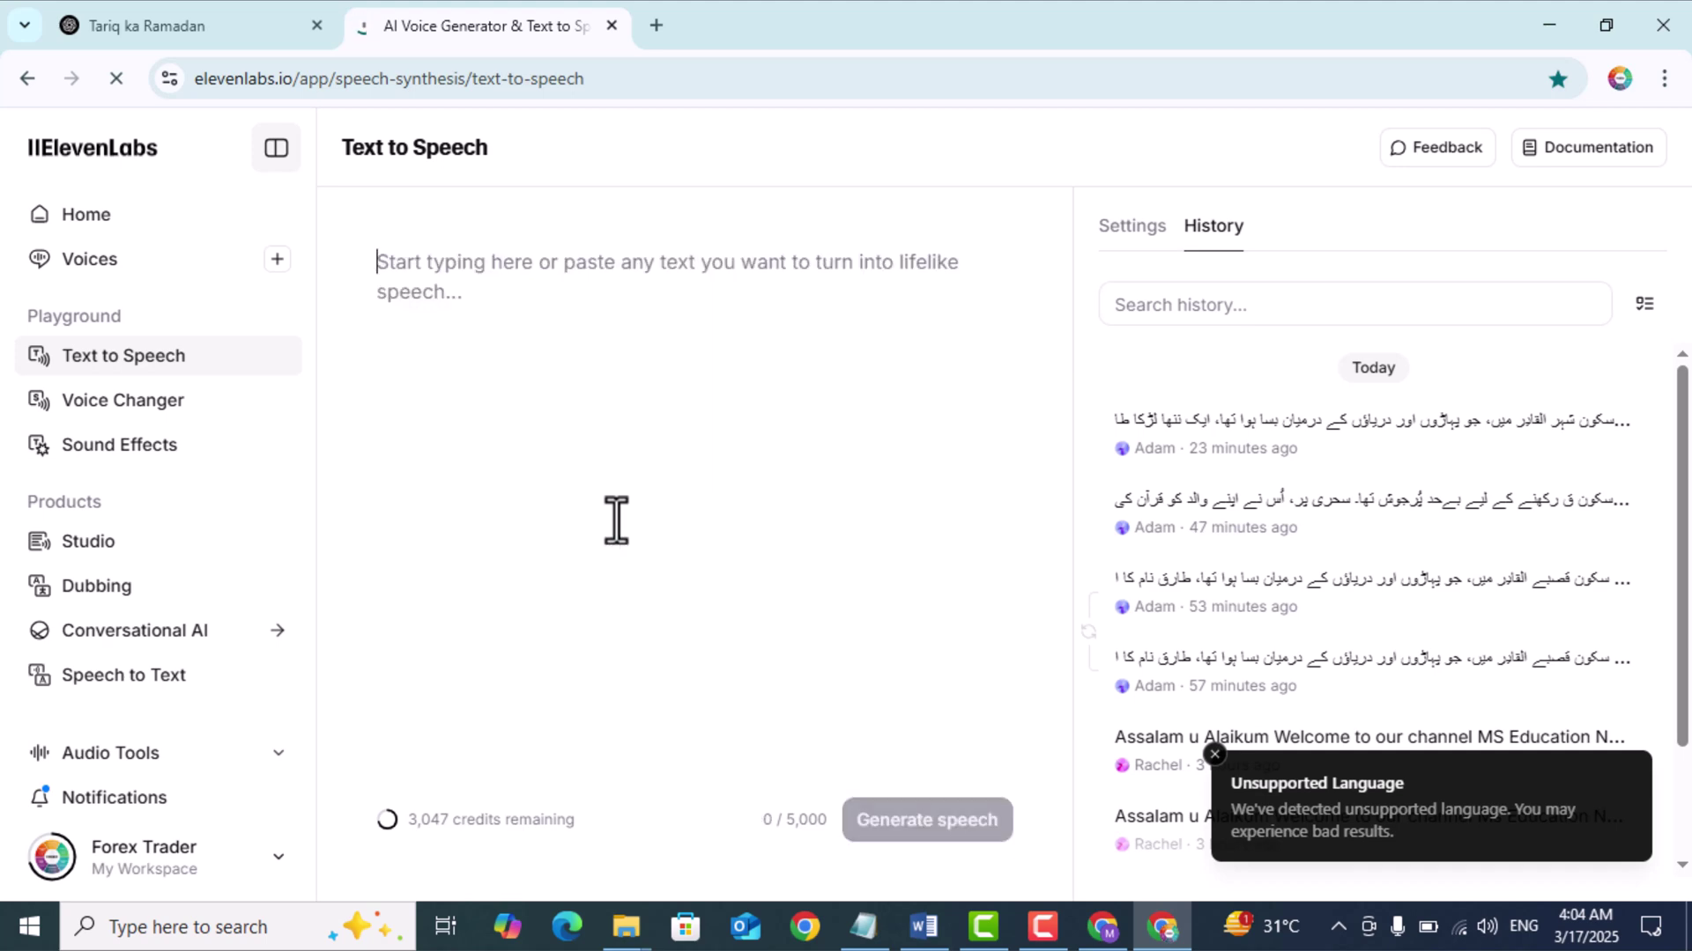
pyautogui.click(1132, 227)
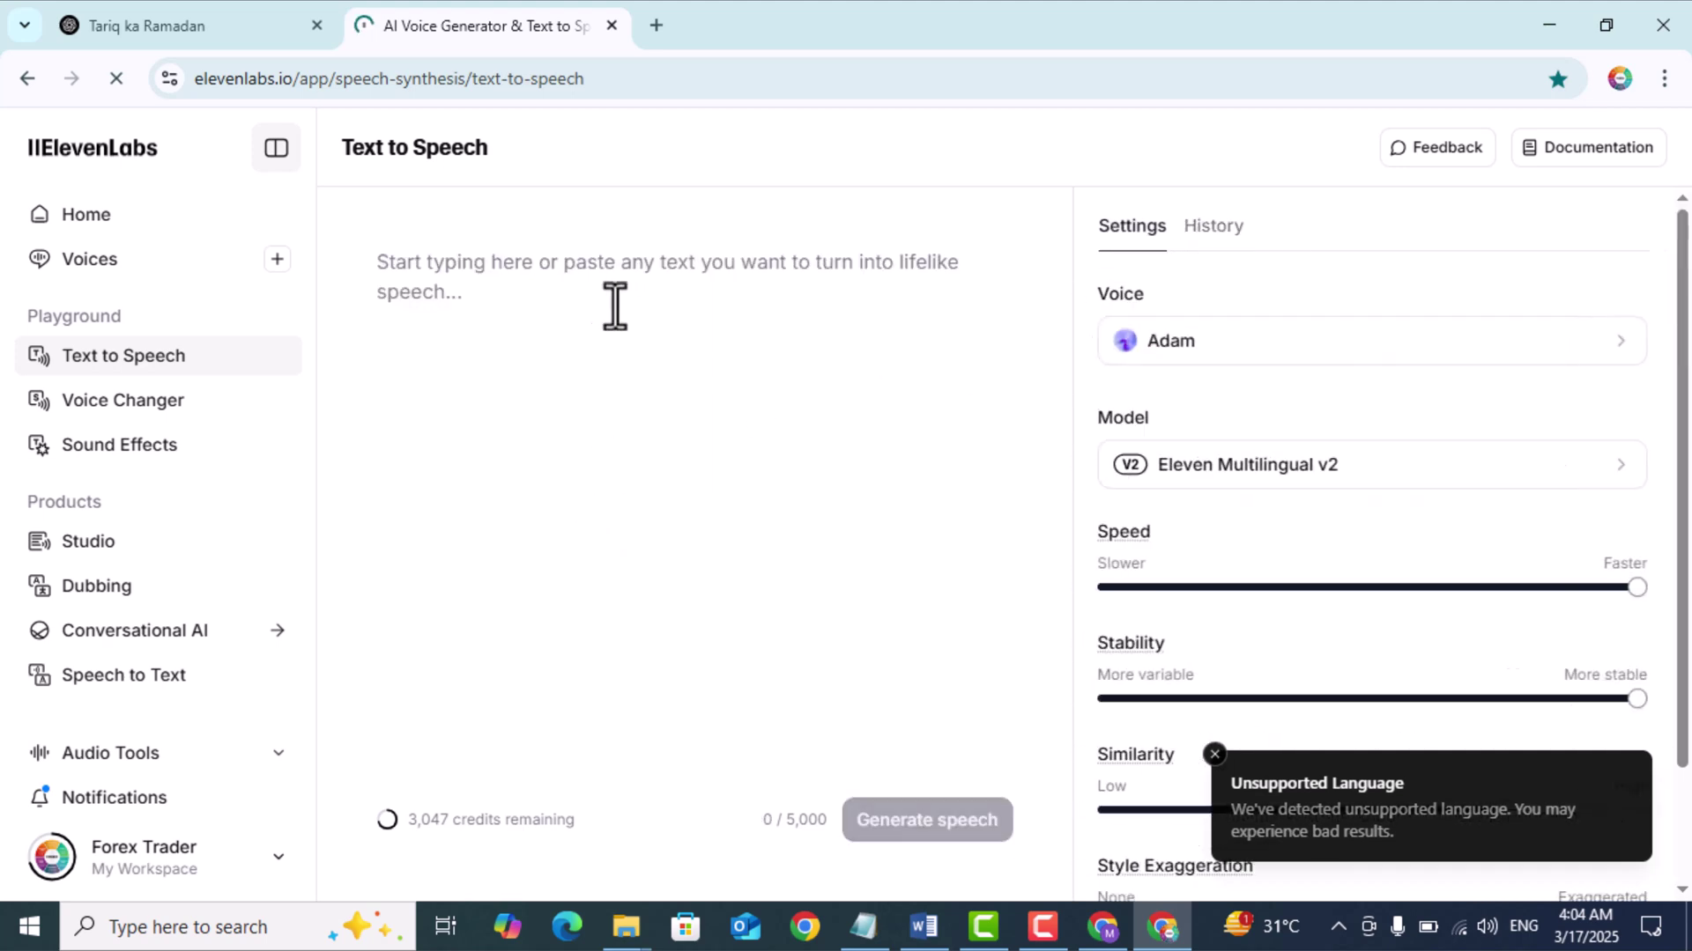
pyautogui.click(588, 302)
pyautogui.hotkey('ctrl', 'v')
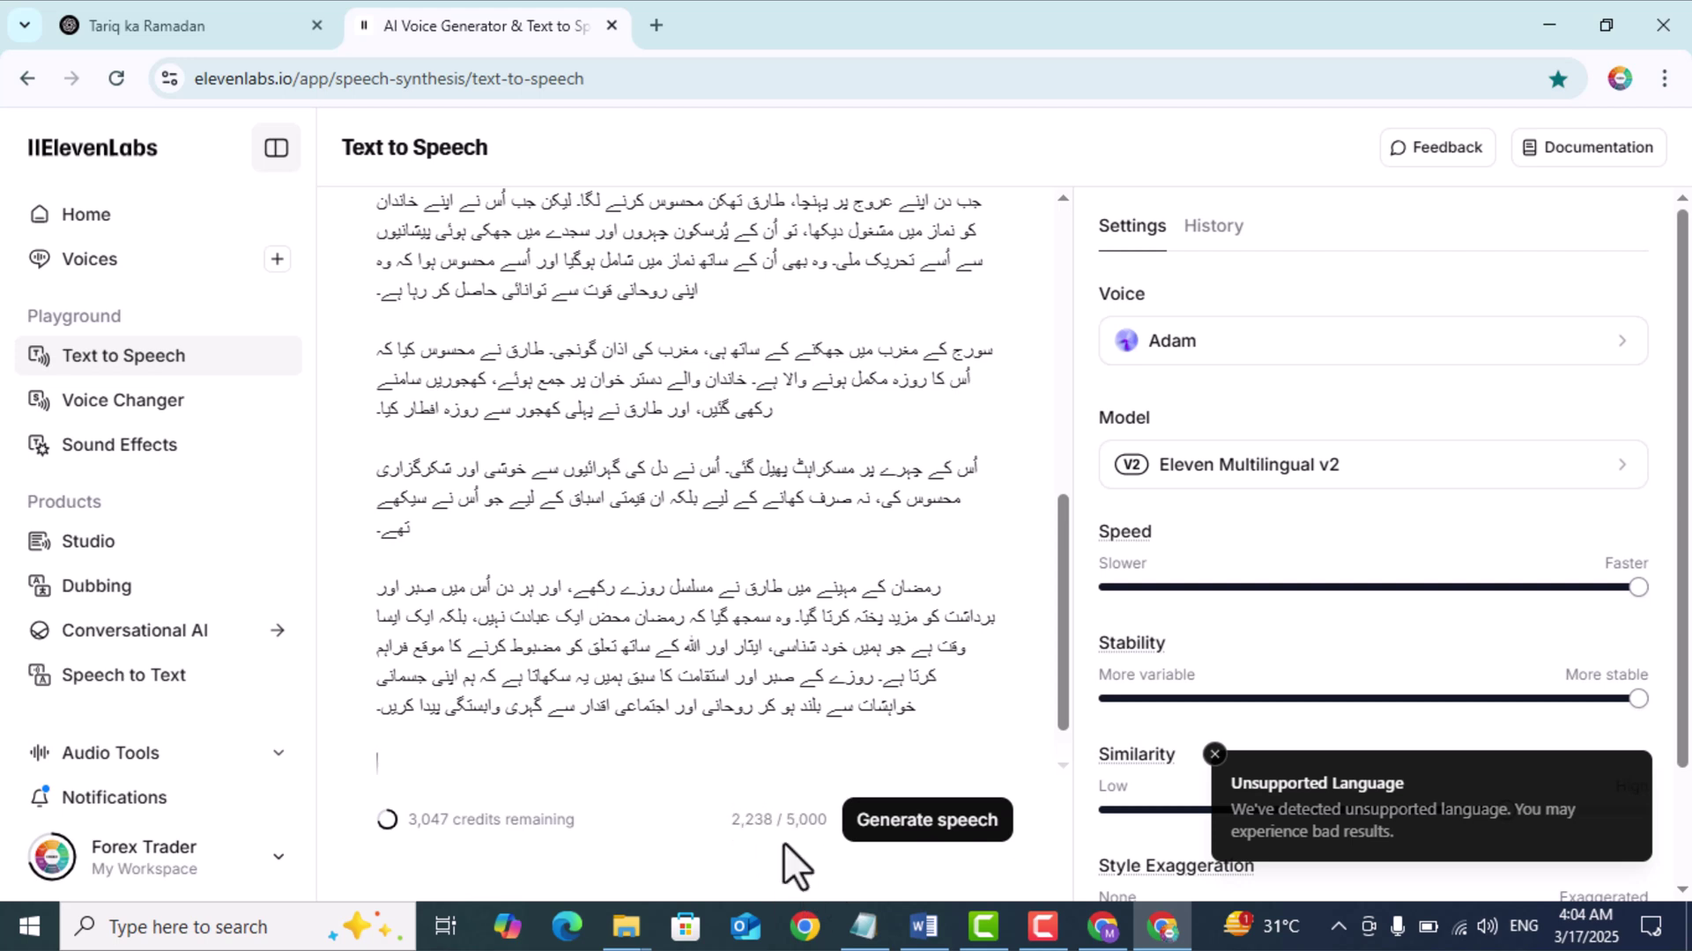
pyautogui.click(921, 841)
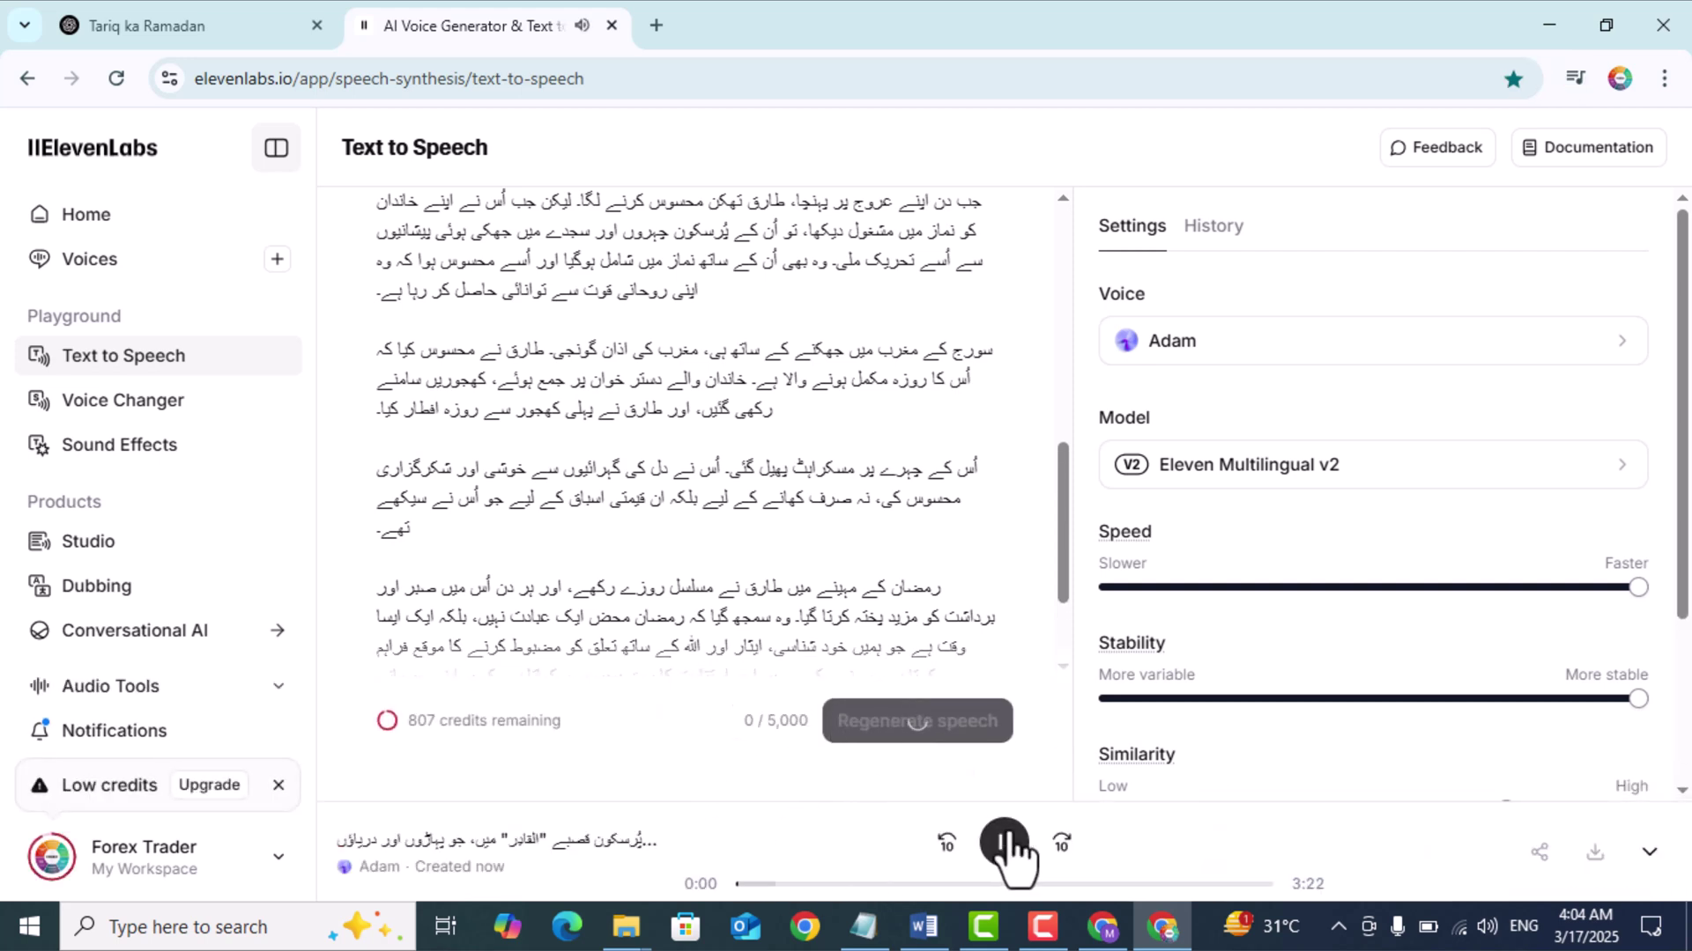
# - Preview the generated Urdu voice-over from its beginning for about 15 seconds and download the audio
pyautogui.click(1004, 842)
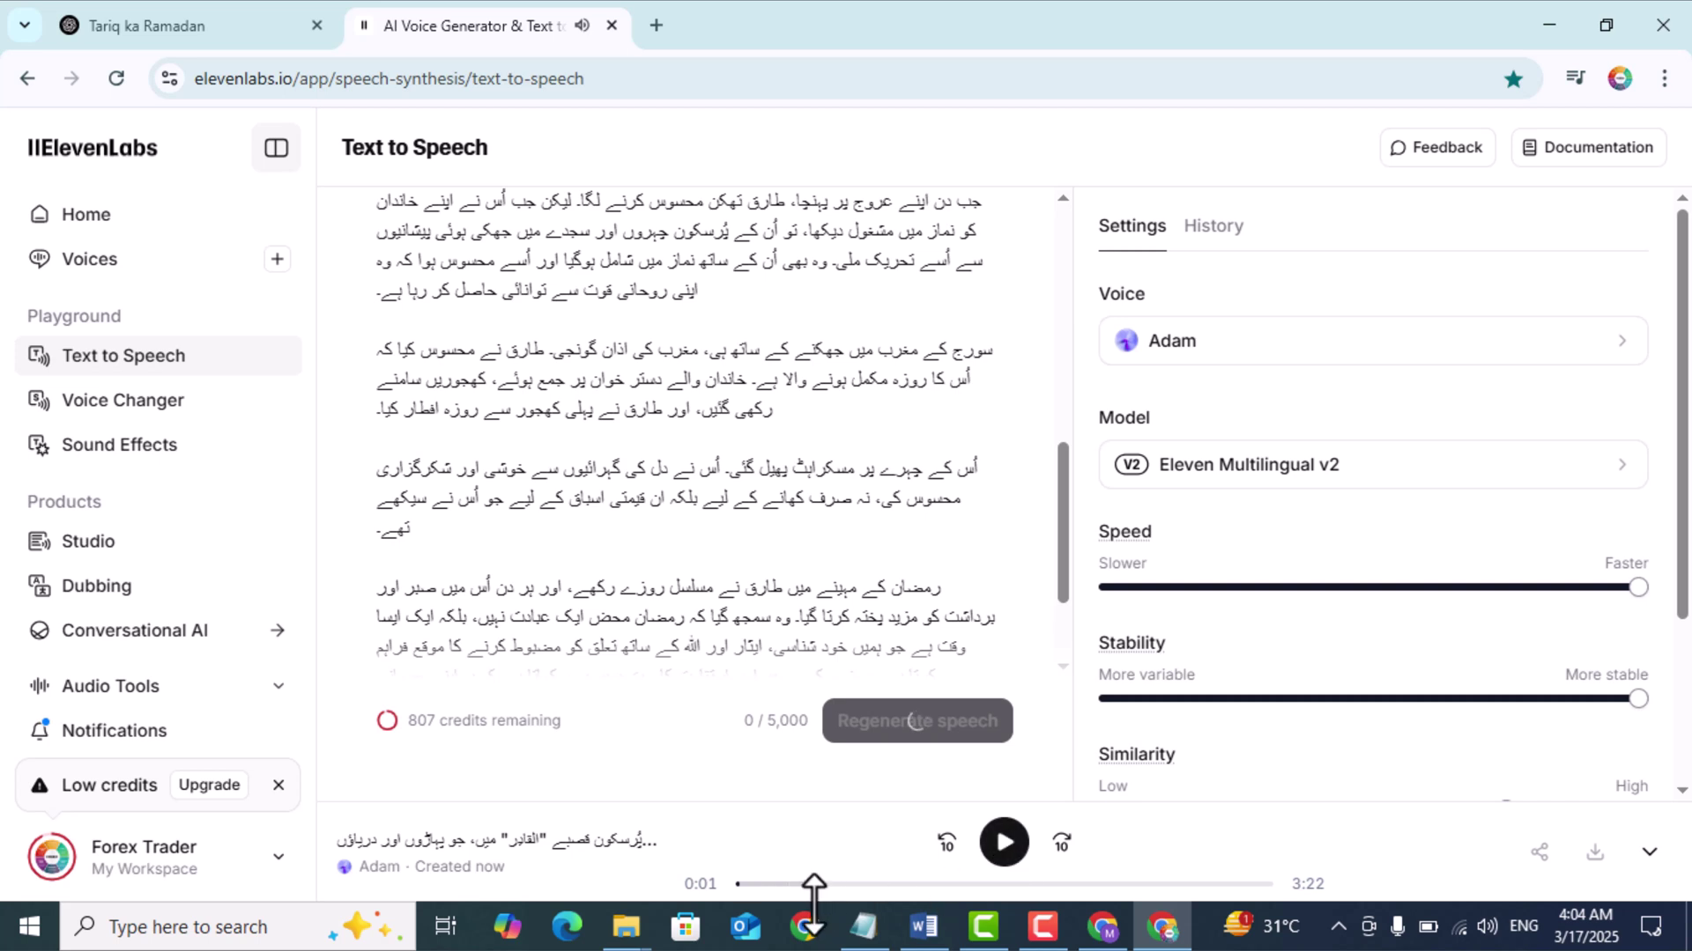
pyautogui.click(741, 885)
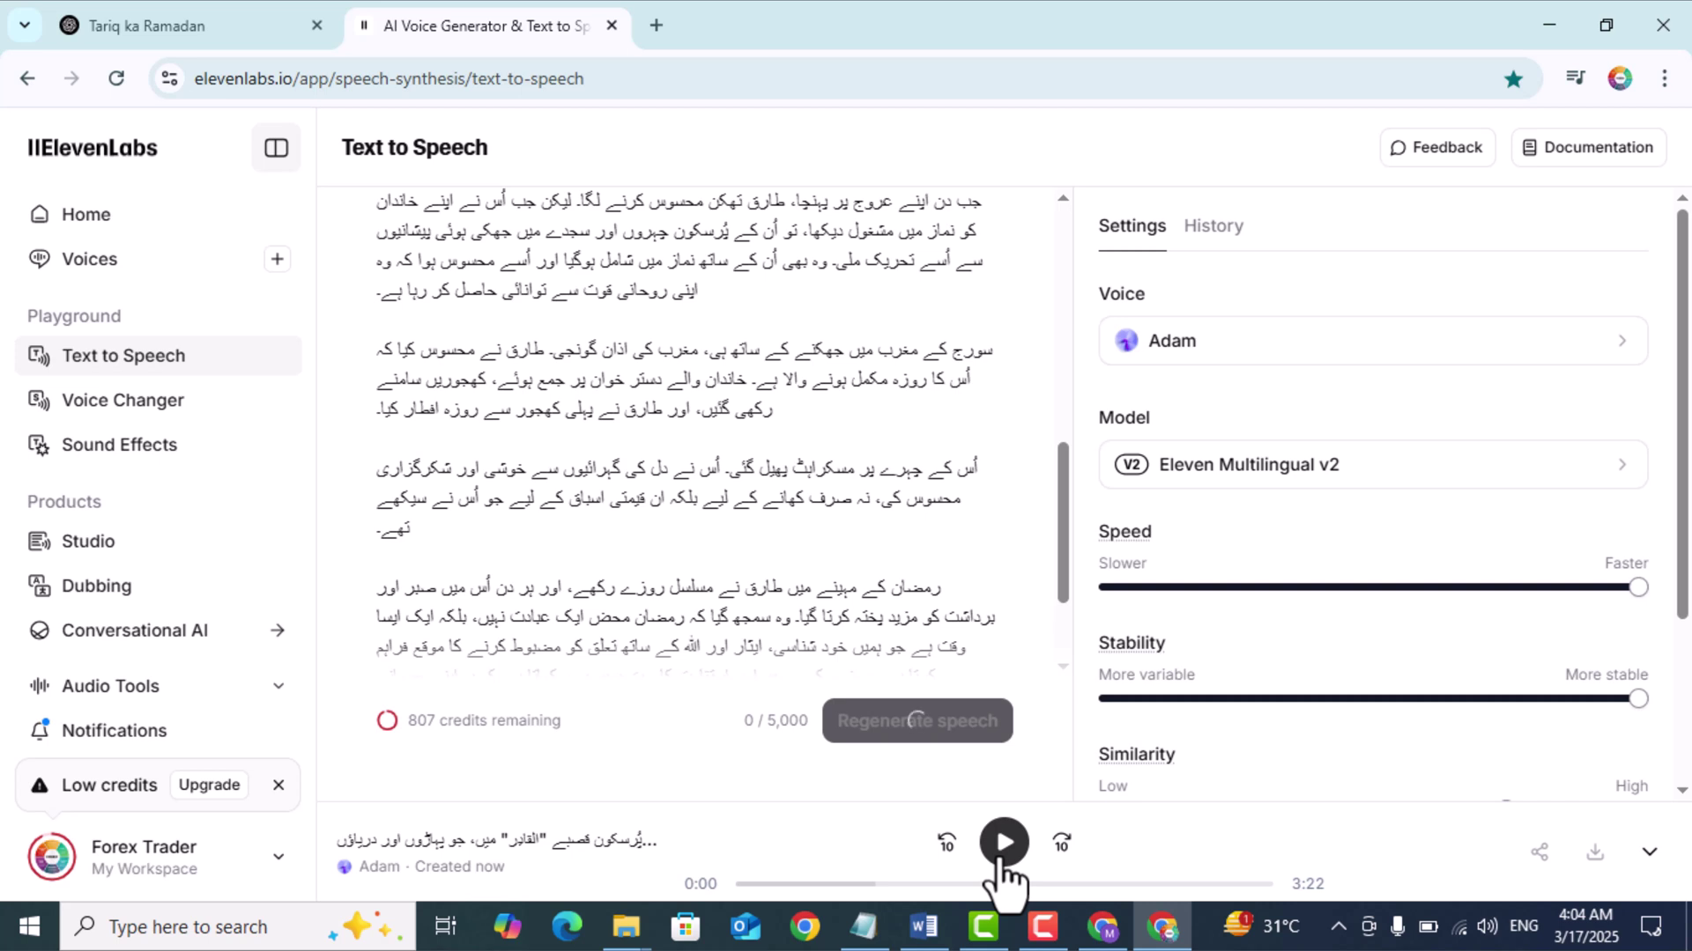
pyautogui.click(1003, 859)
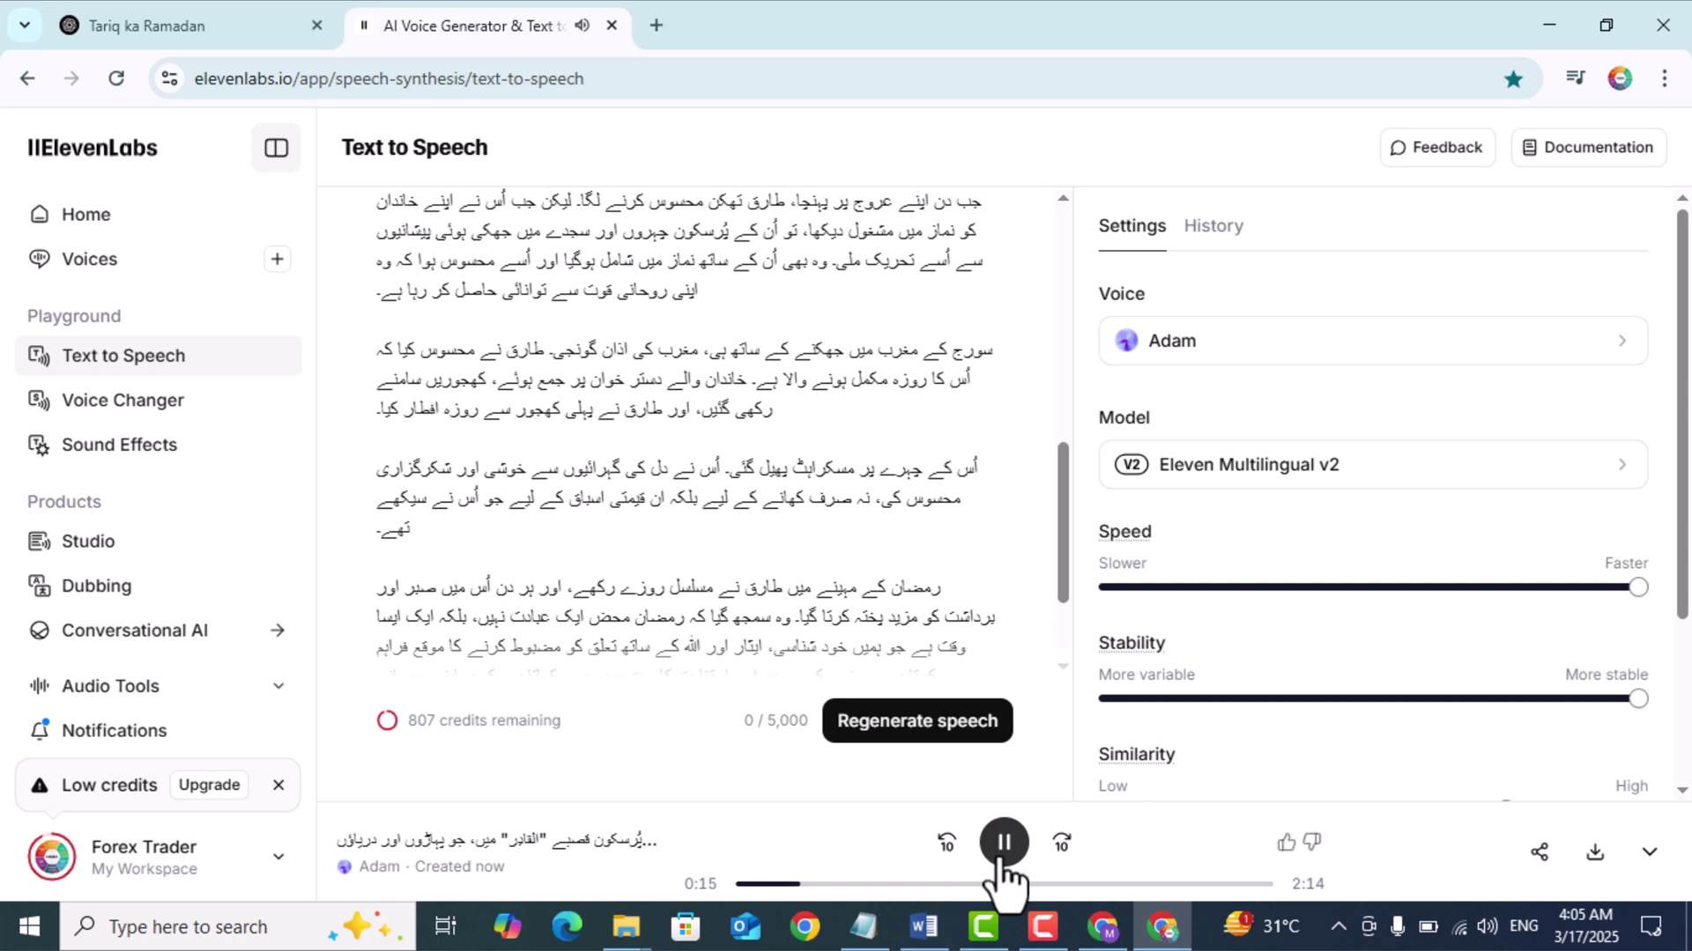
pyautogui.click(1003, 853)
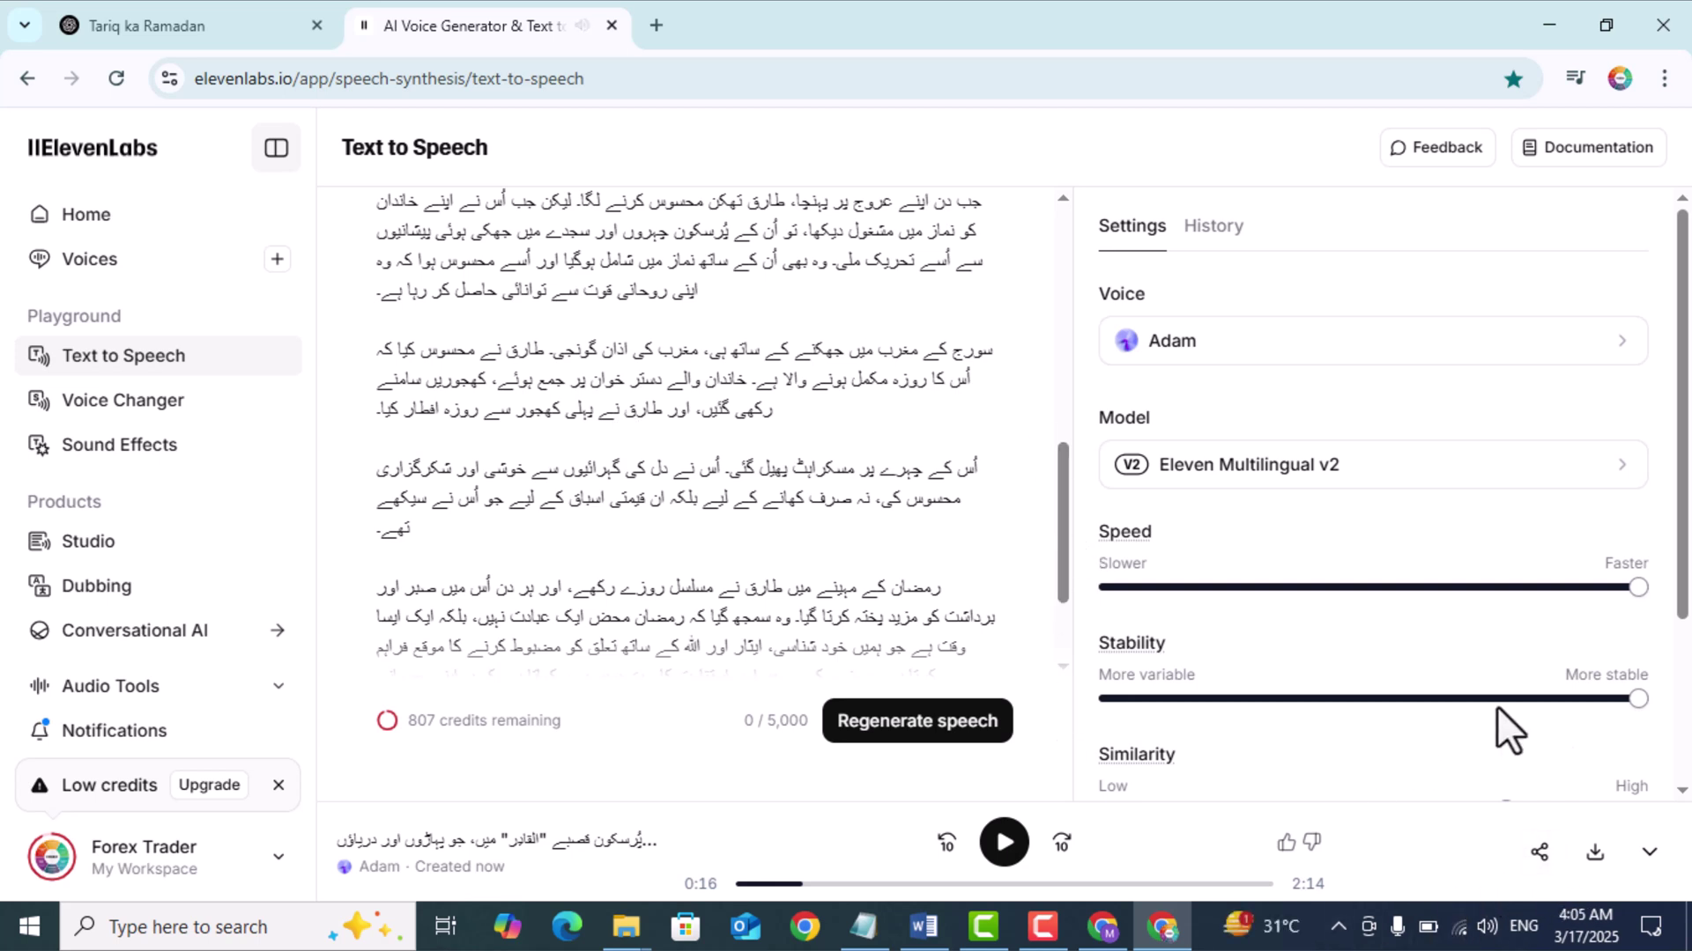
pyautogui.click(1594, 853)
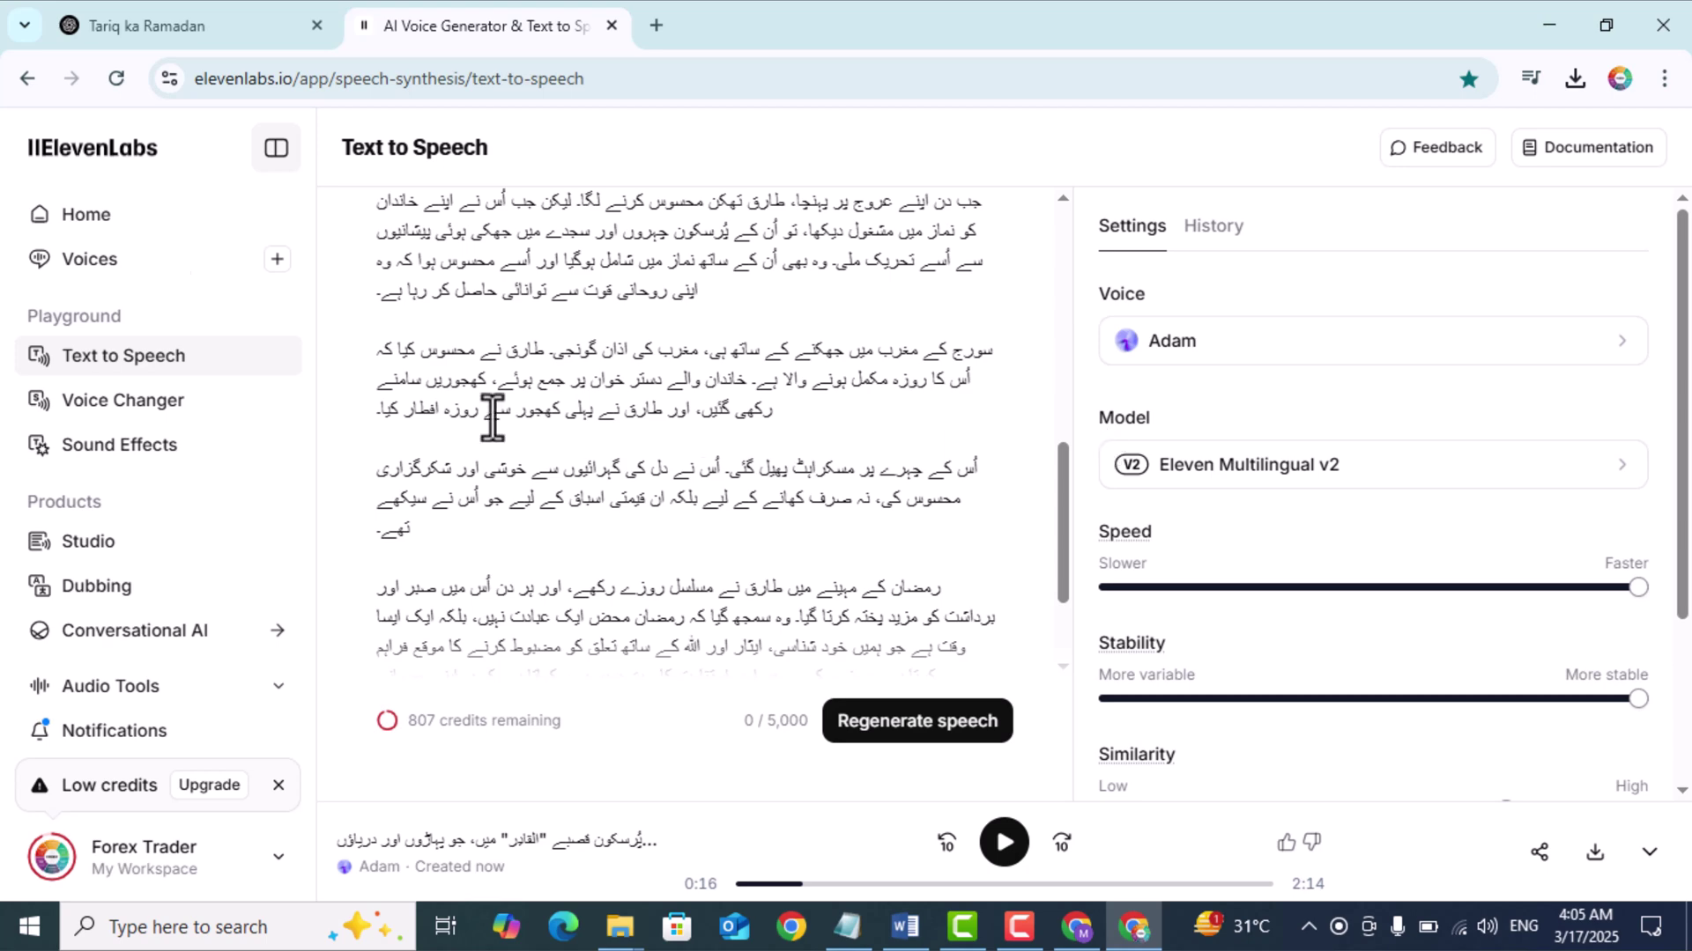
pyautogui.click(163, 25)
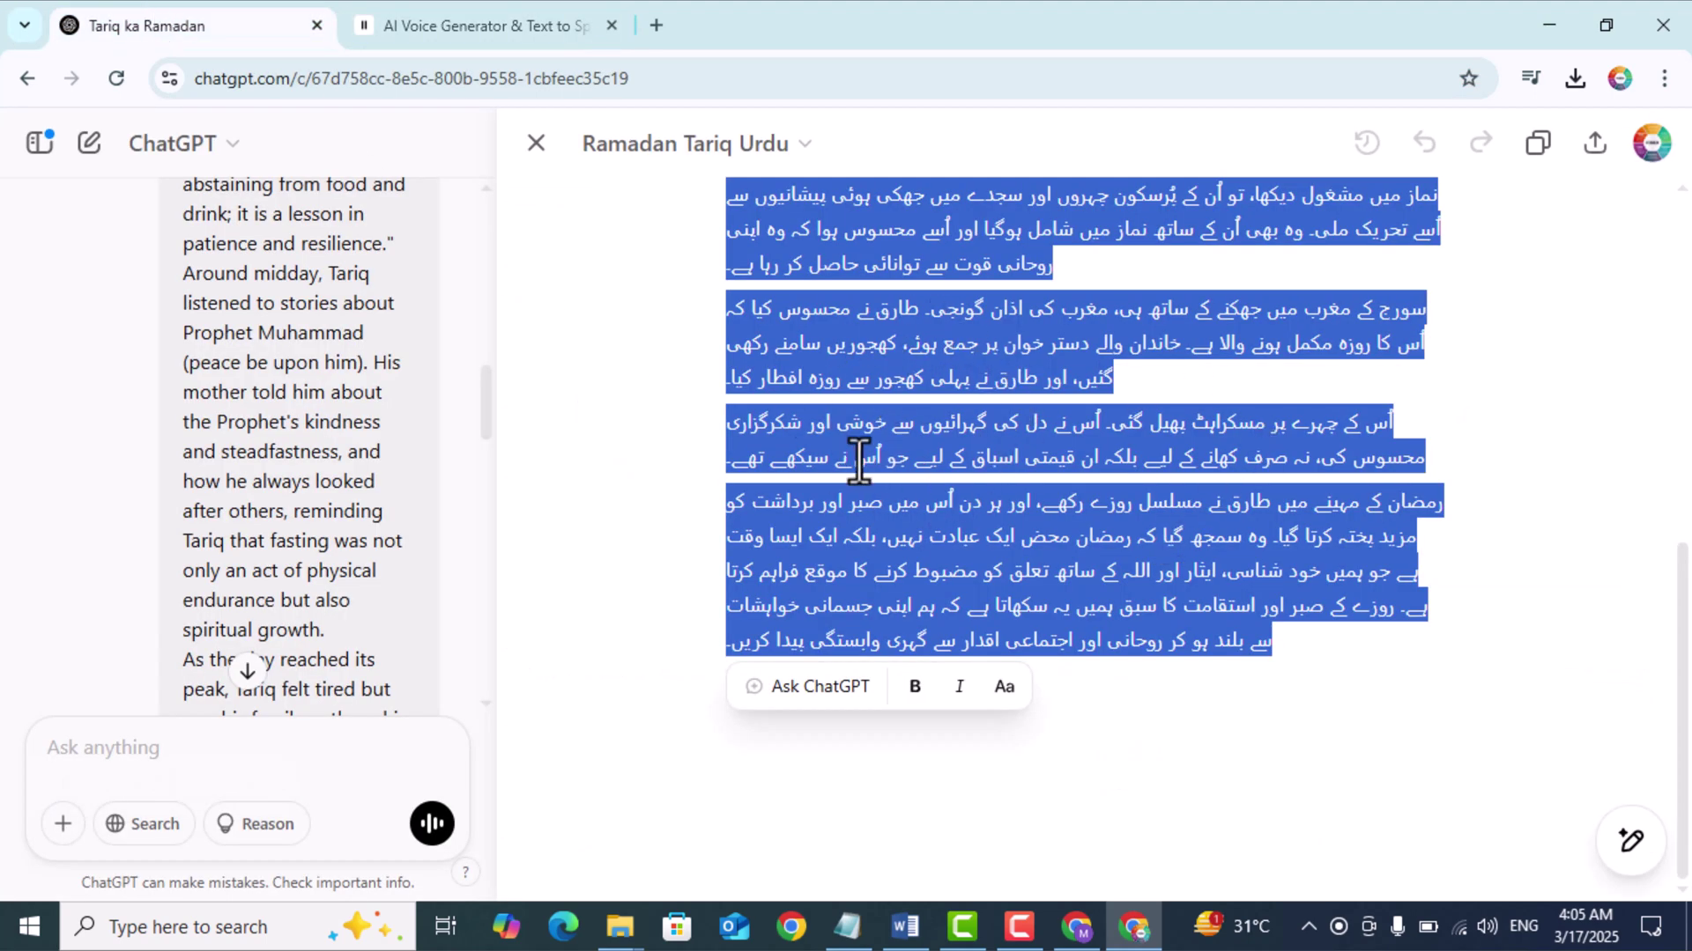
pyautogui.click(505, 42)
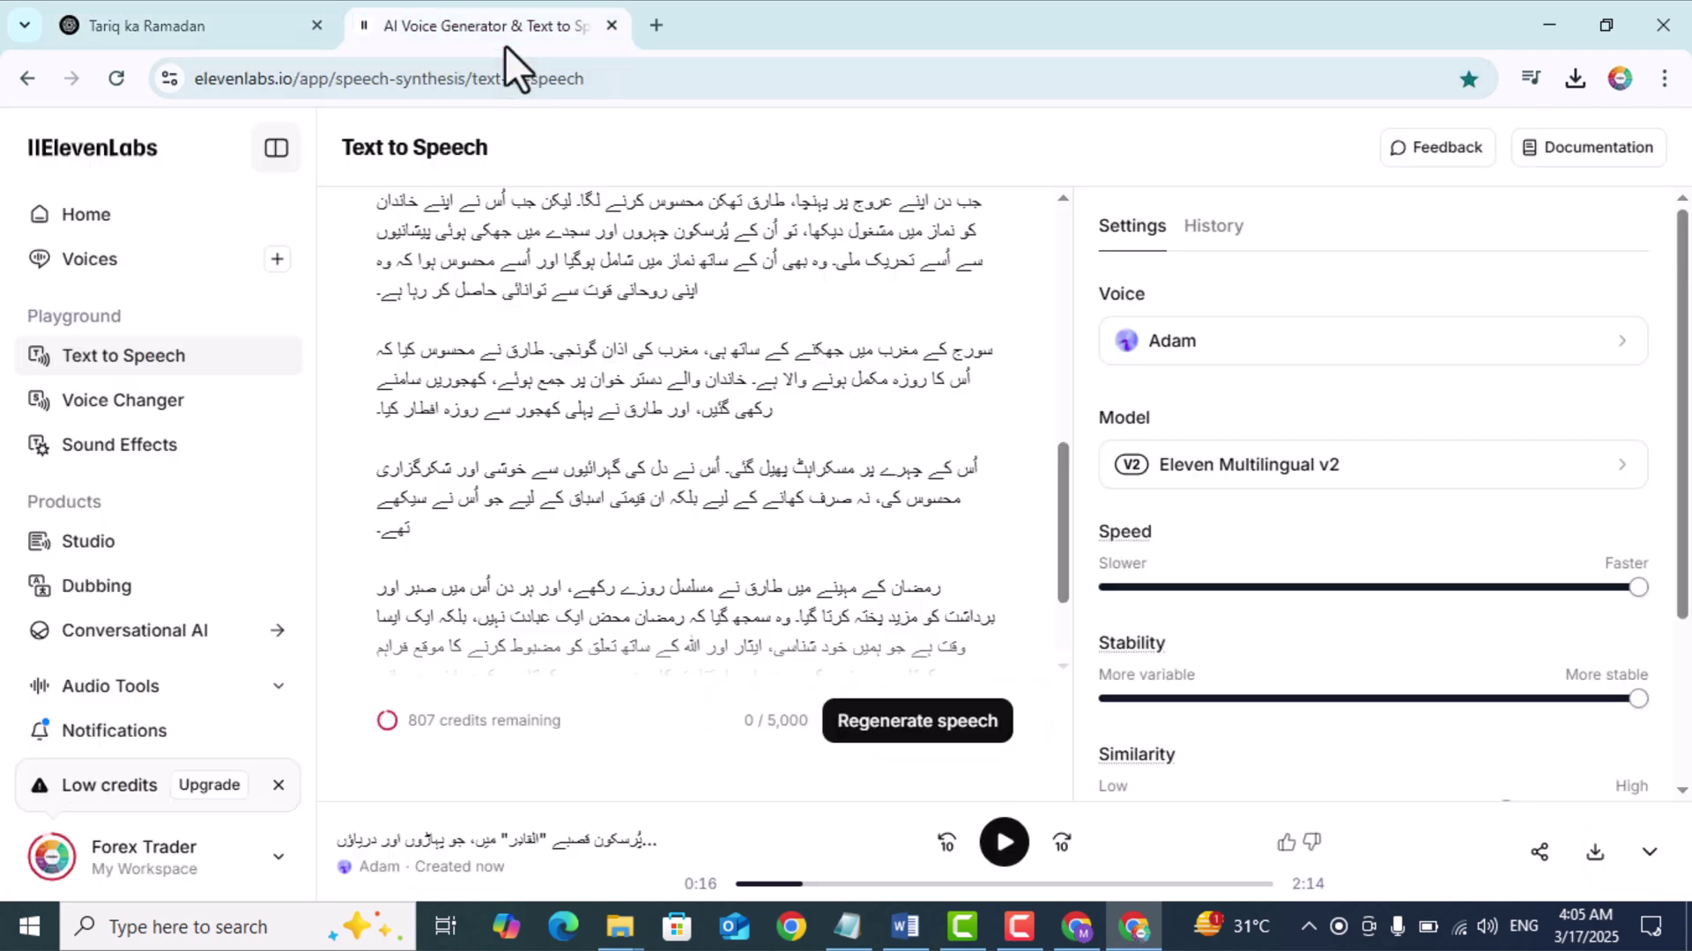